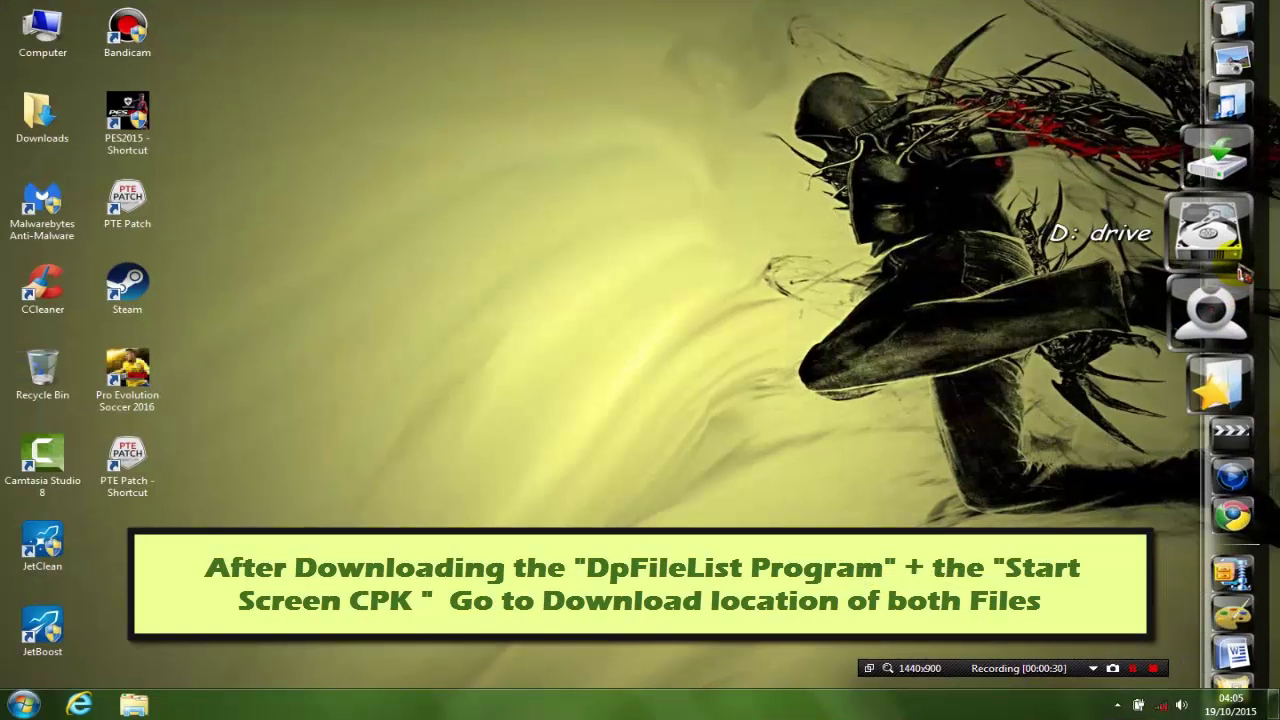
# Open the Downloads folder and locate the DpFileListGenerator-v1.5-by-Baris and Chelsea Graphic archives
pyautogui.click(1232, 220)
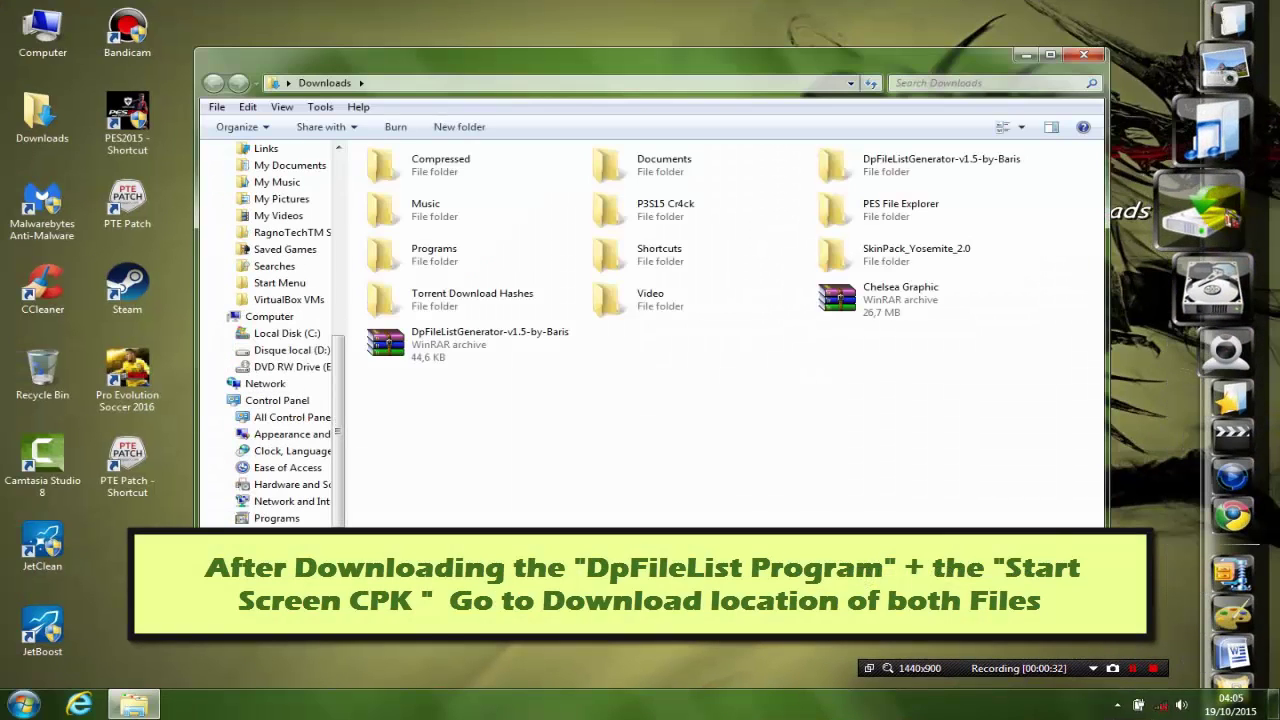
pyautogui.click(528, 344)
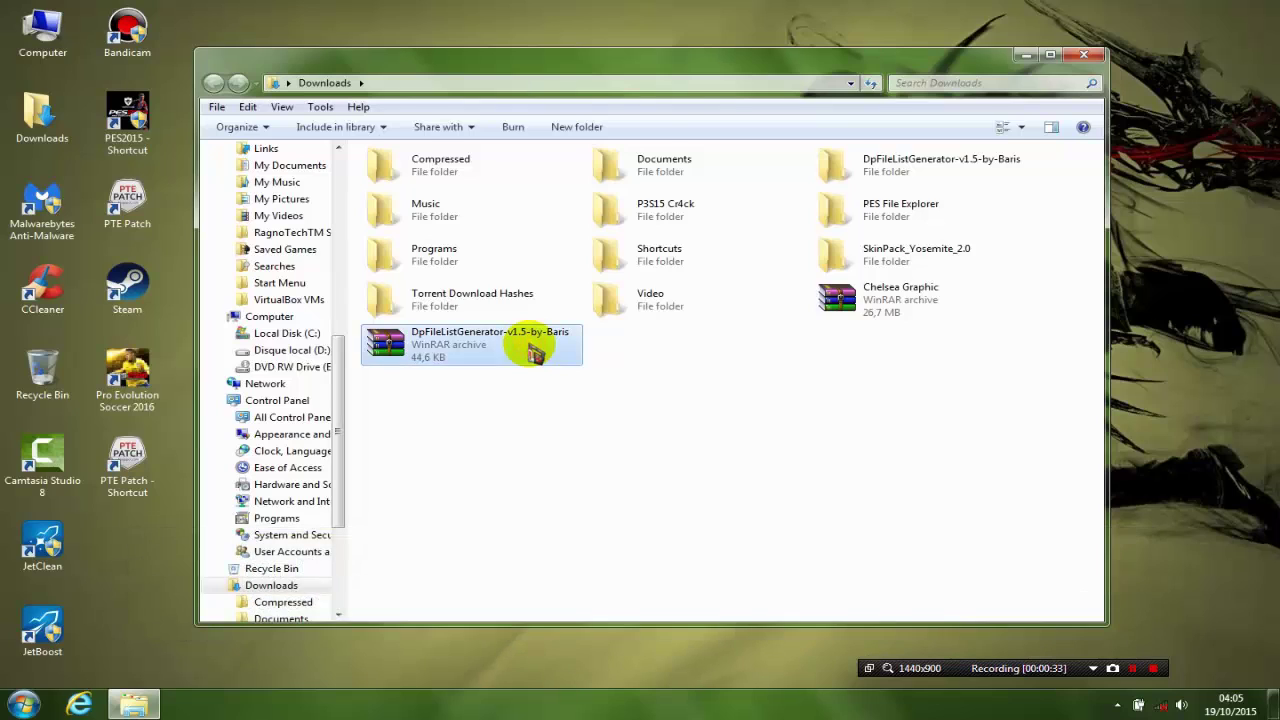
pyautogui.click(855, 305)
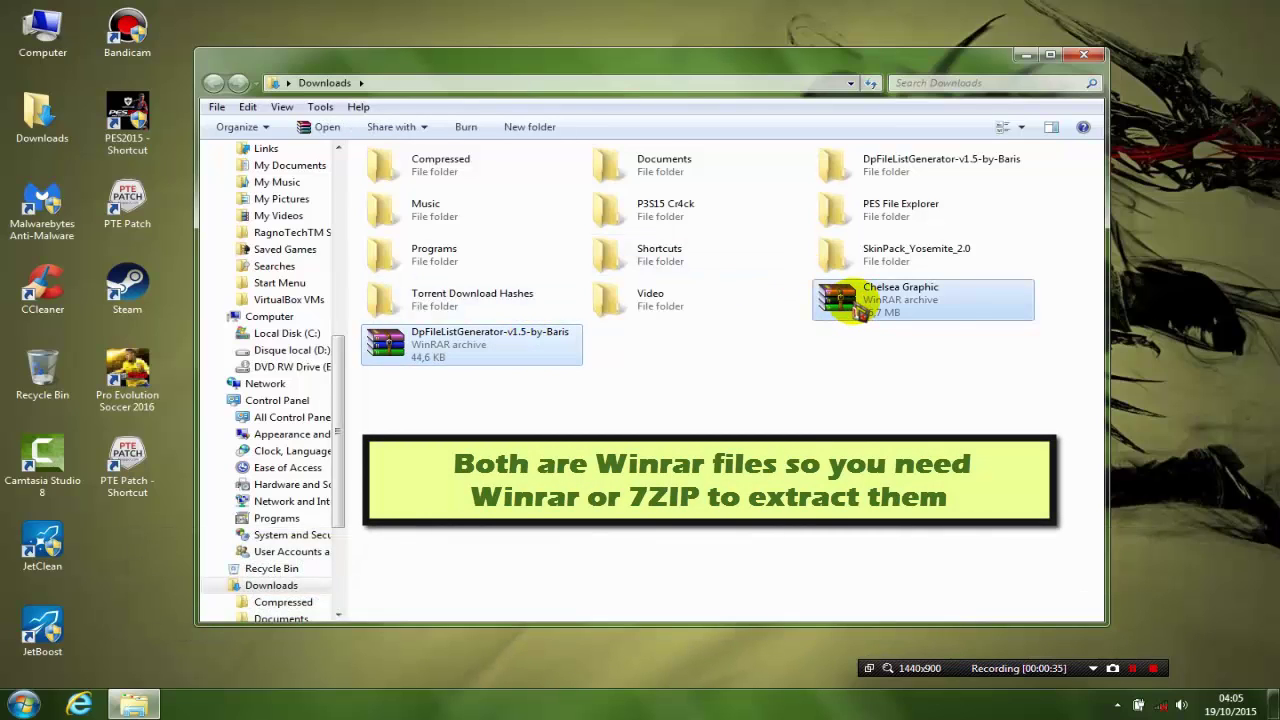
pyautogui.moveTo(835, 306); pyautogui.dragTo(940, 305)
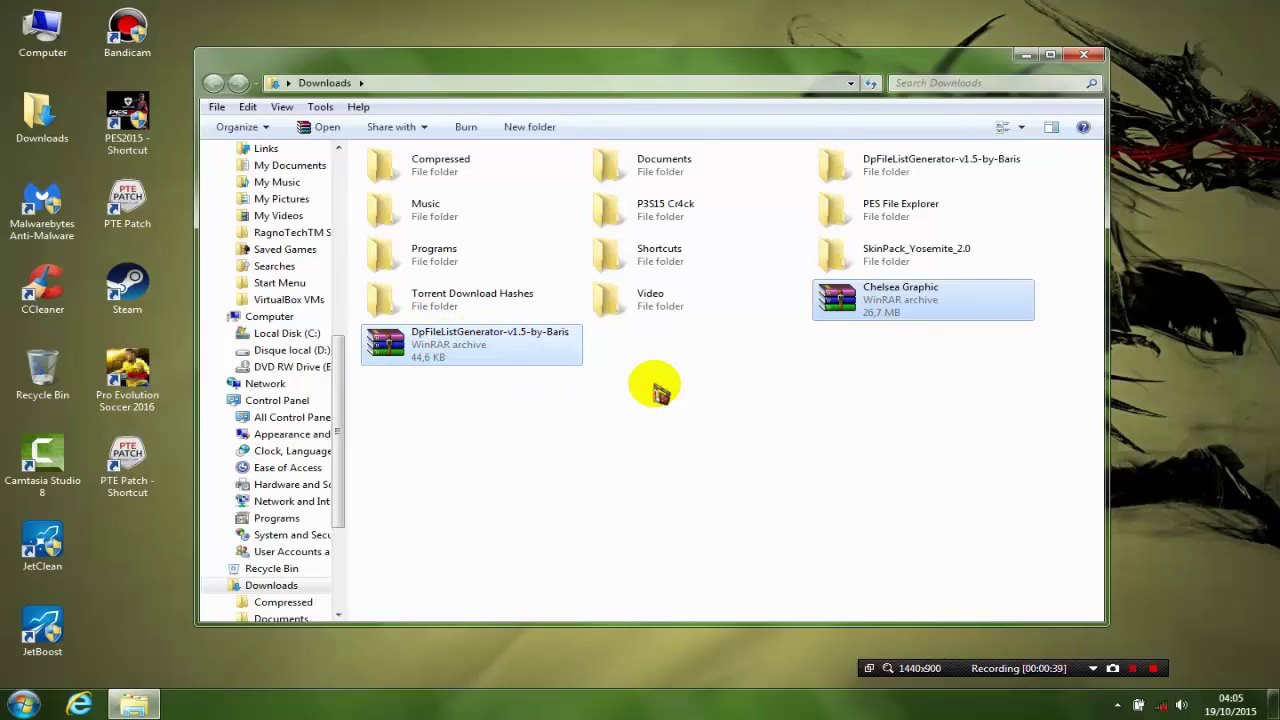
pyautogui.click(652, 380)
pyautogui.click(490, 340)
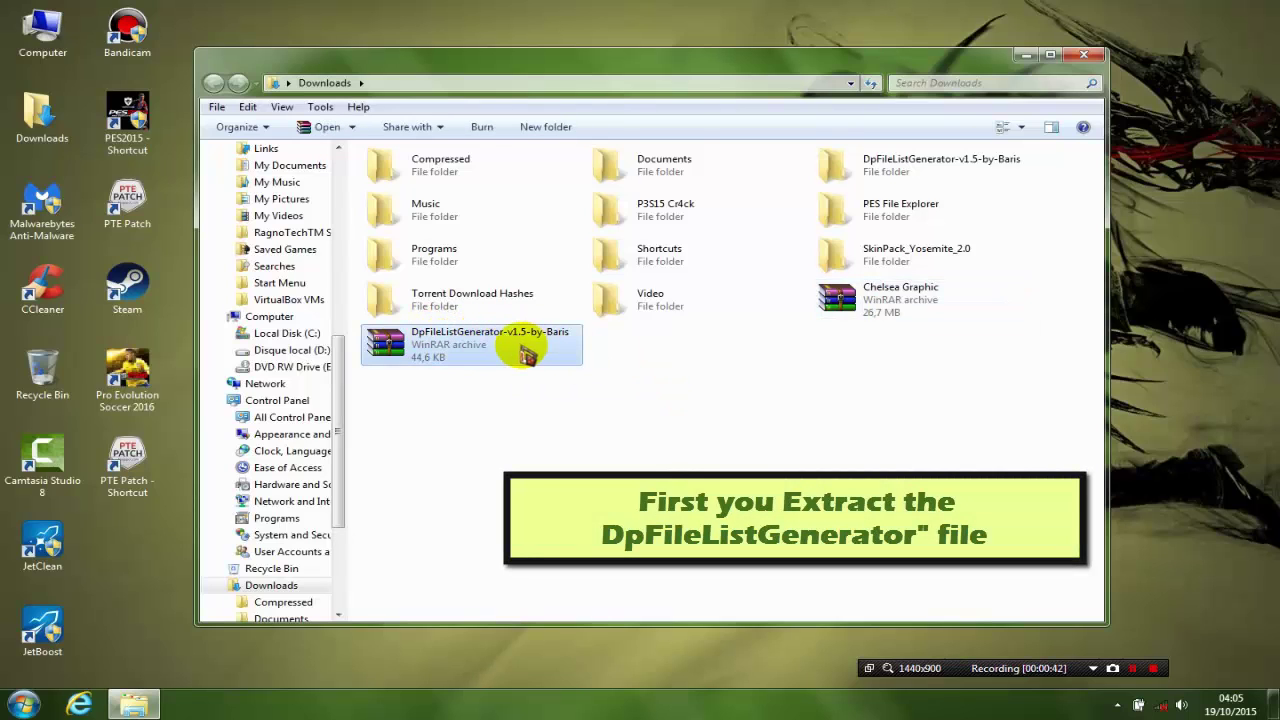
pyautogui.rightClick(527, 355)
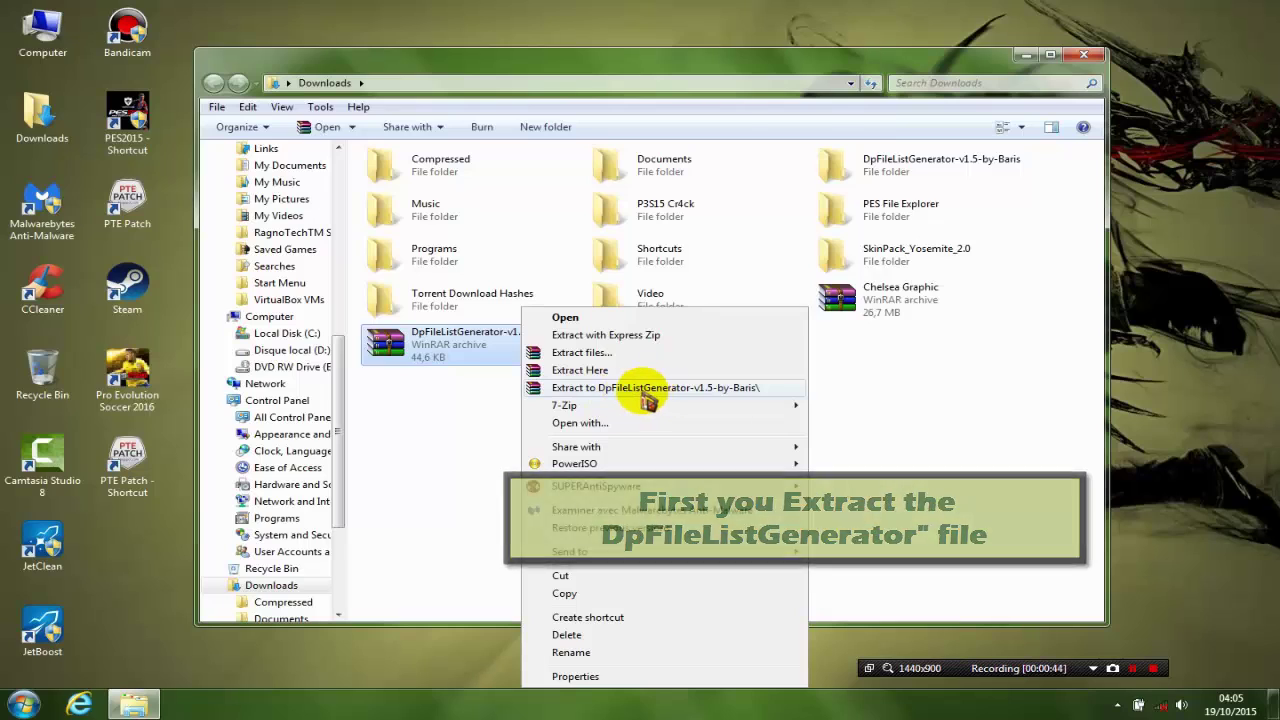
pyautogui.click(941, 363)
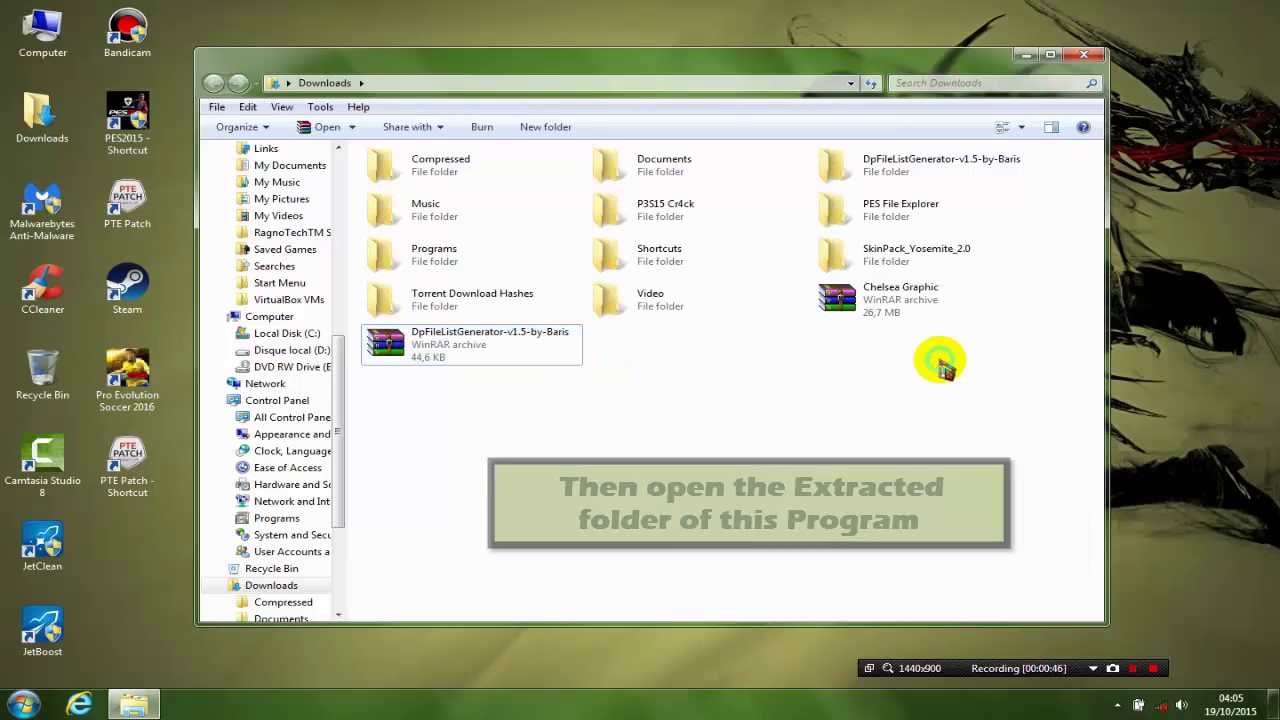
# Open the extracted DpFileListGenerator-v1.5-by-Baris folder and go down to its innermost DpFileListGenerator v1.5 by Baris subfolder
pyautogui.moveTo(890, 166); pyautogui.dragTo(1057, 164)
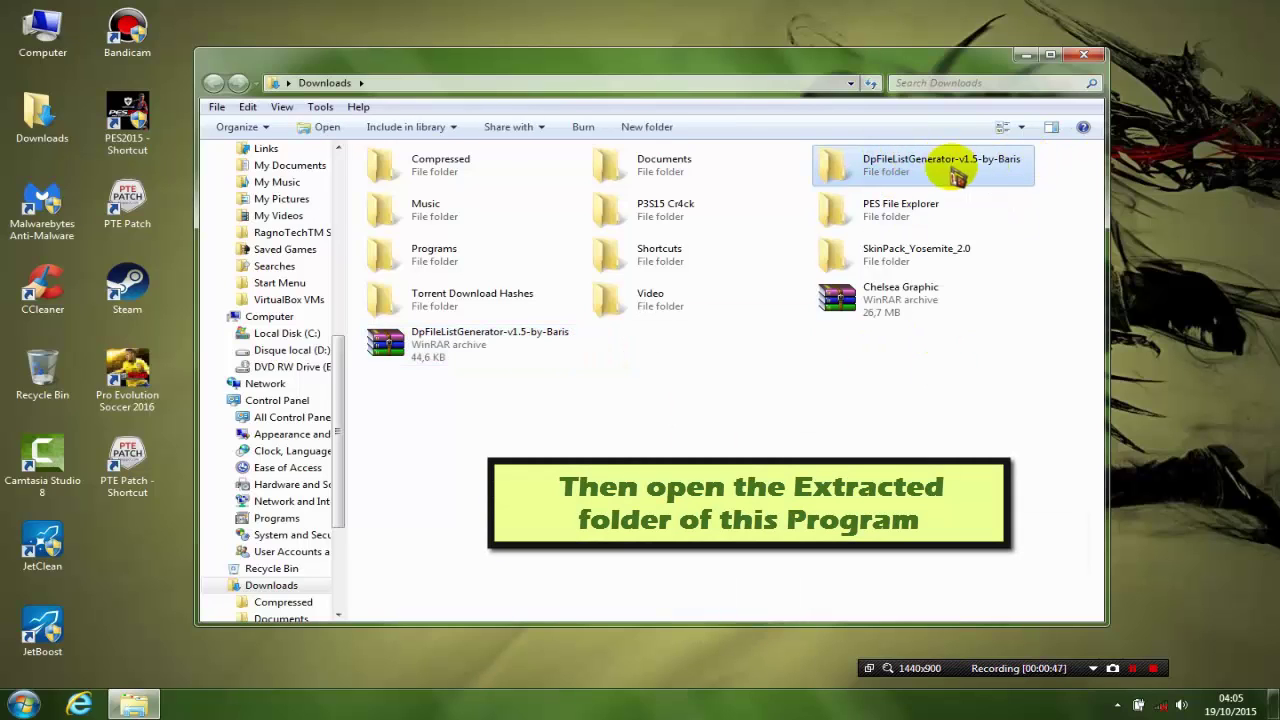
pyautogui.doubleClick(962, 168)
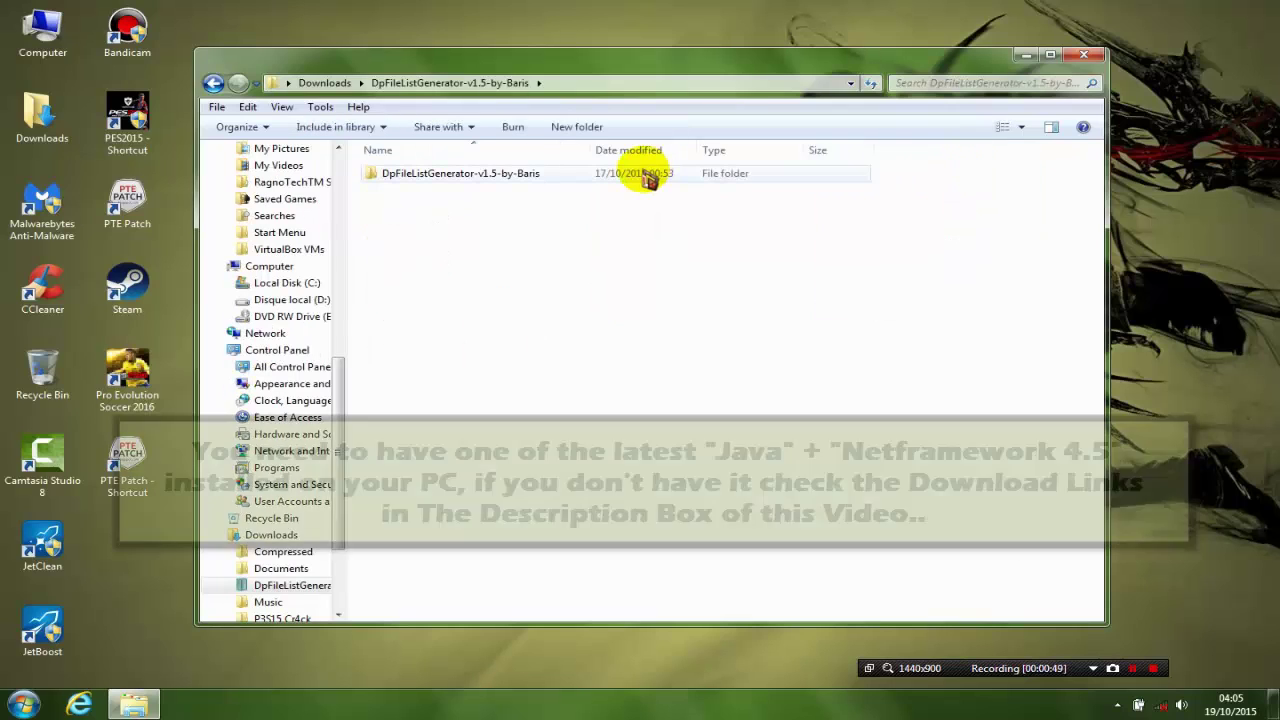
pyautogui.doubleClick(648, 178)
pyautogui.doubleClick(648, 178)
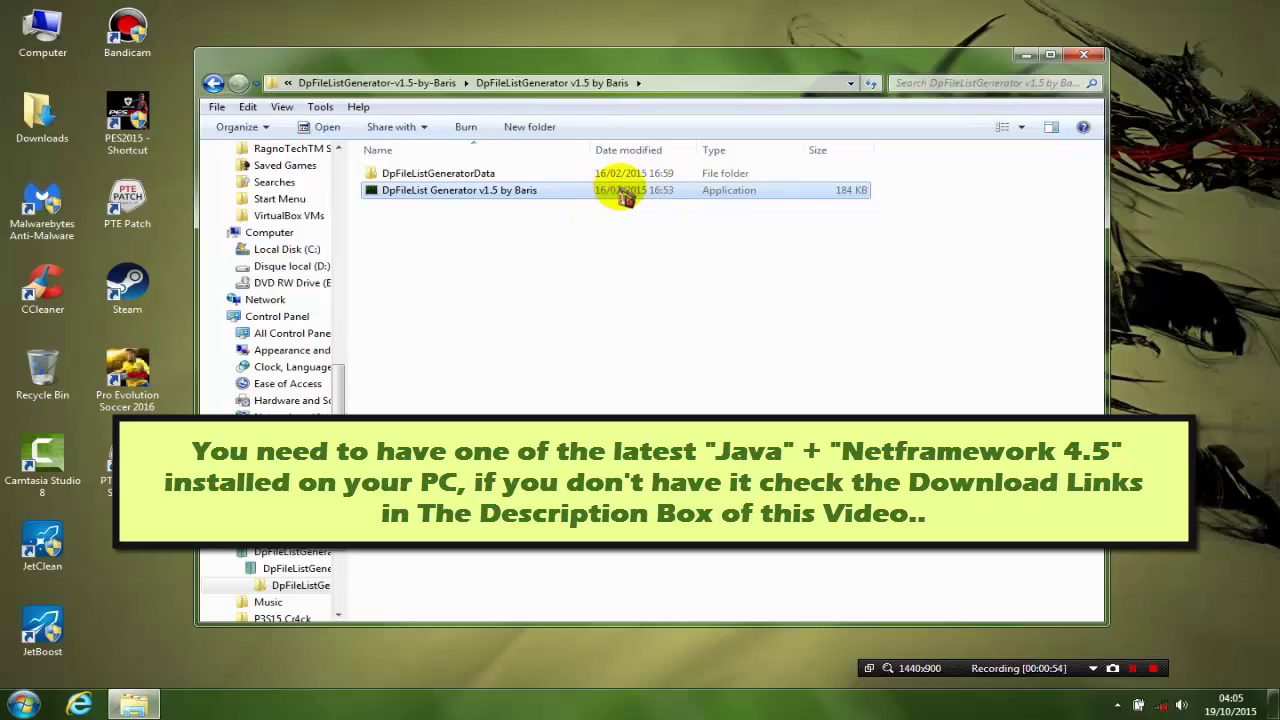
# Run DpFileList Generator v1.5 by Baris as administrator and minimize its window
pyautogui.rightClick(617, 199)
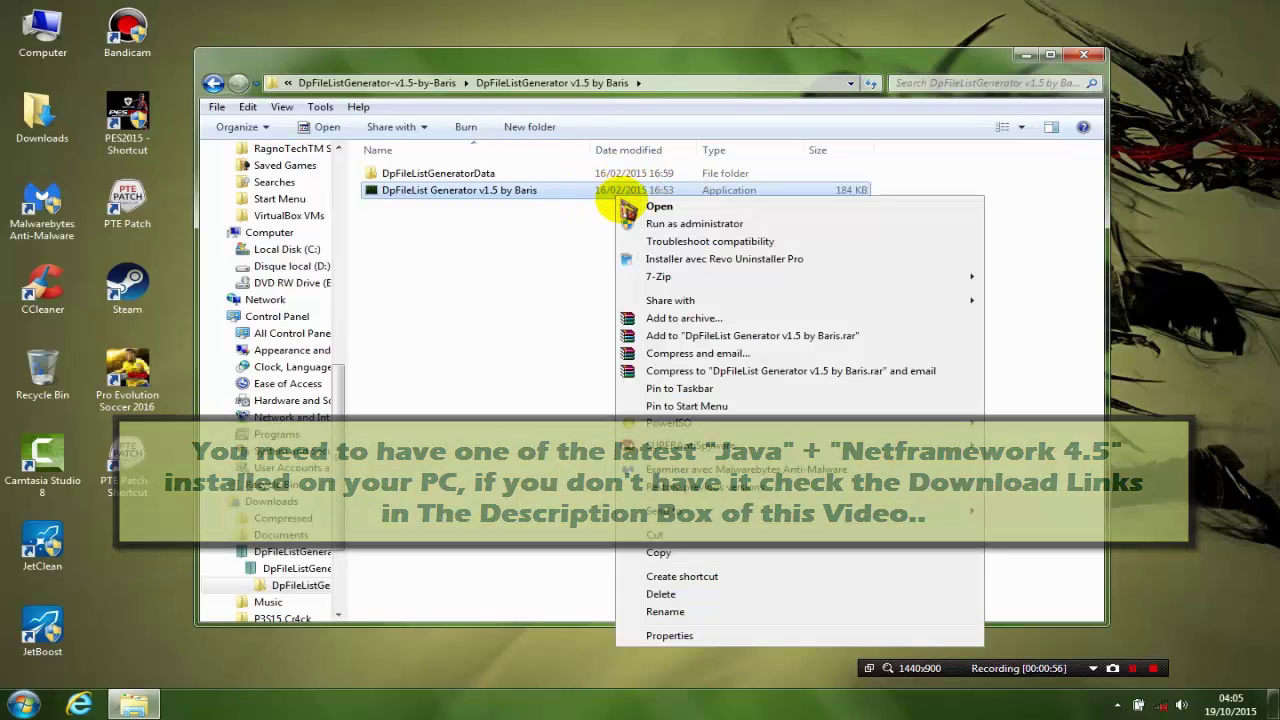
pyautogui.click(694, 224)
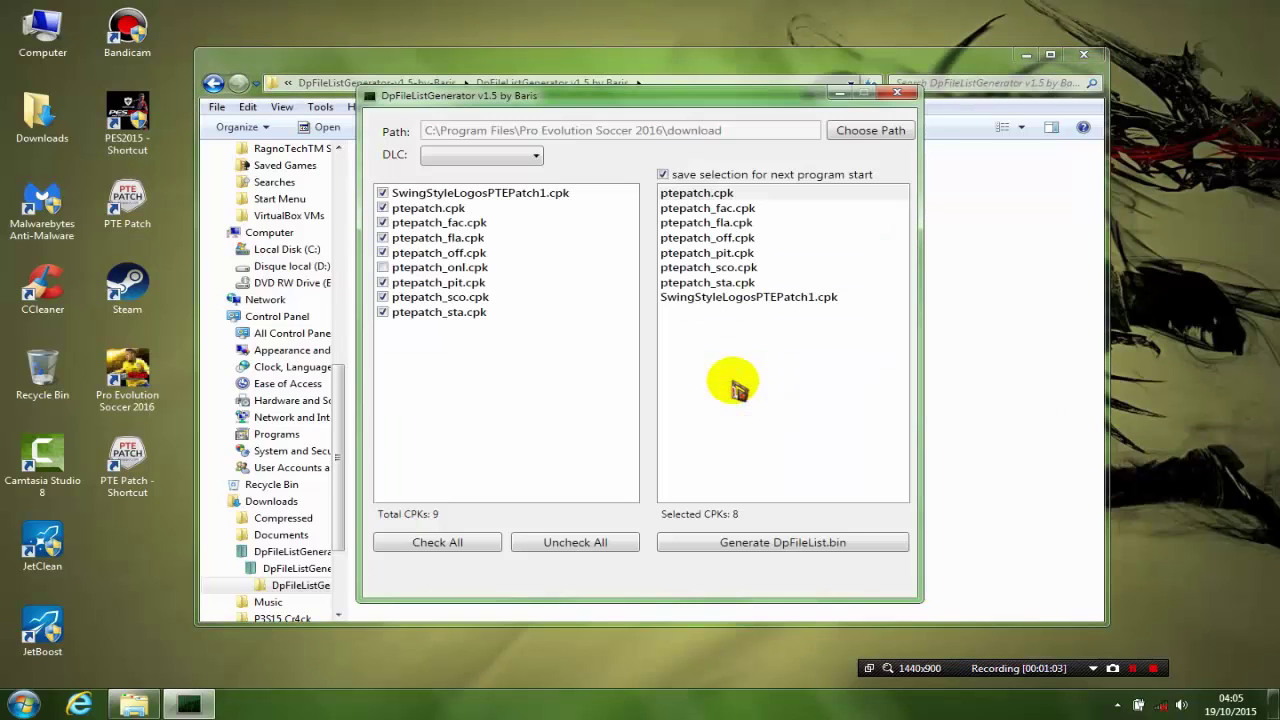
pyautogui.click(839, 95)
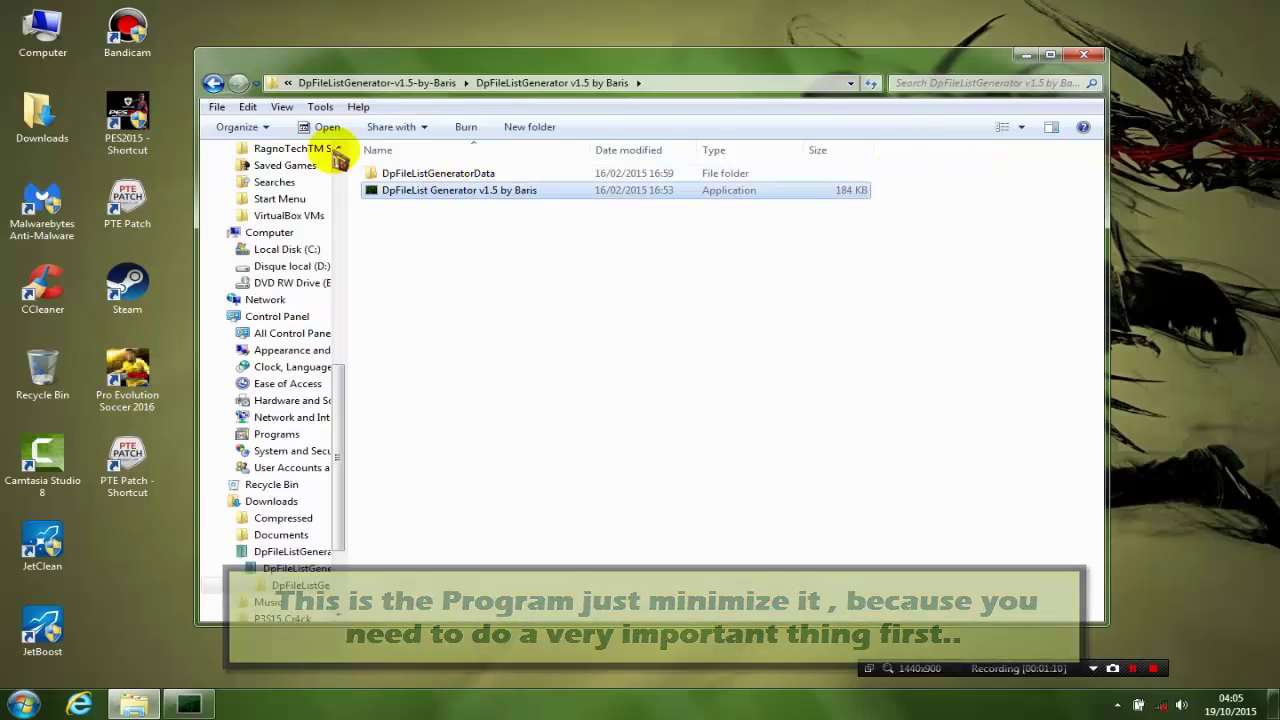
# Return to the Downloads folder and extract the Chelsea Graphic archive into its own Chelsea Graphic folder
pyautogui.click(213, 83)
pyautogui.click(213, 83)
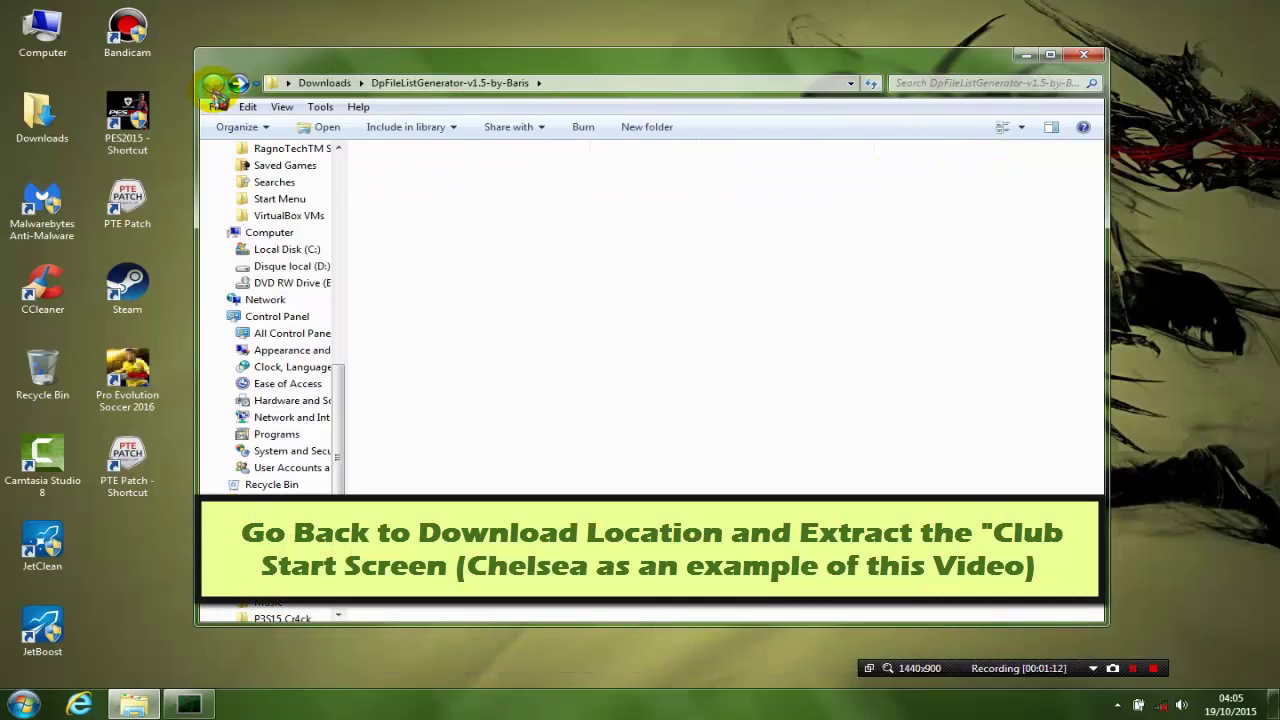
pyautogui.click(897, 312)
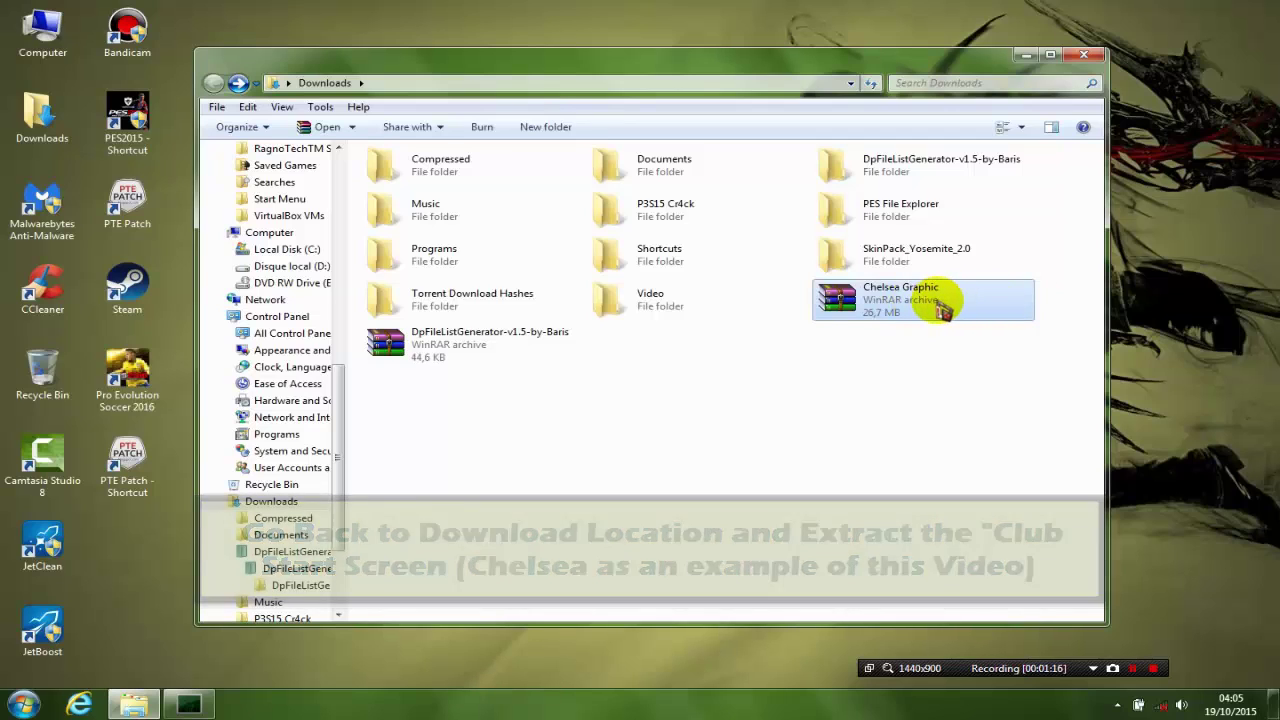
pyautogui.rightClick(941, 302)
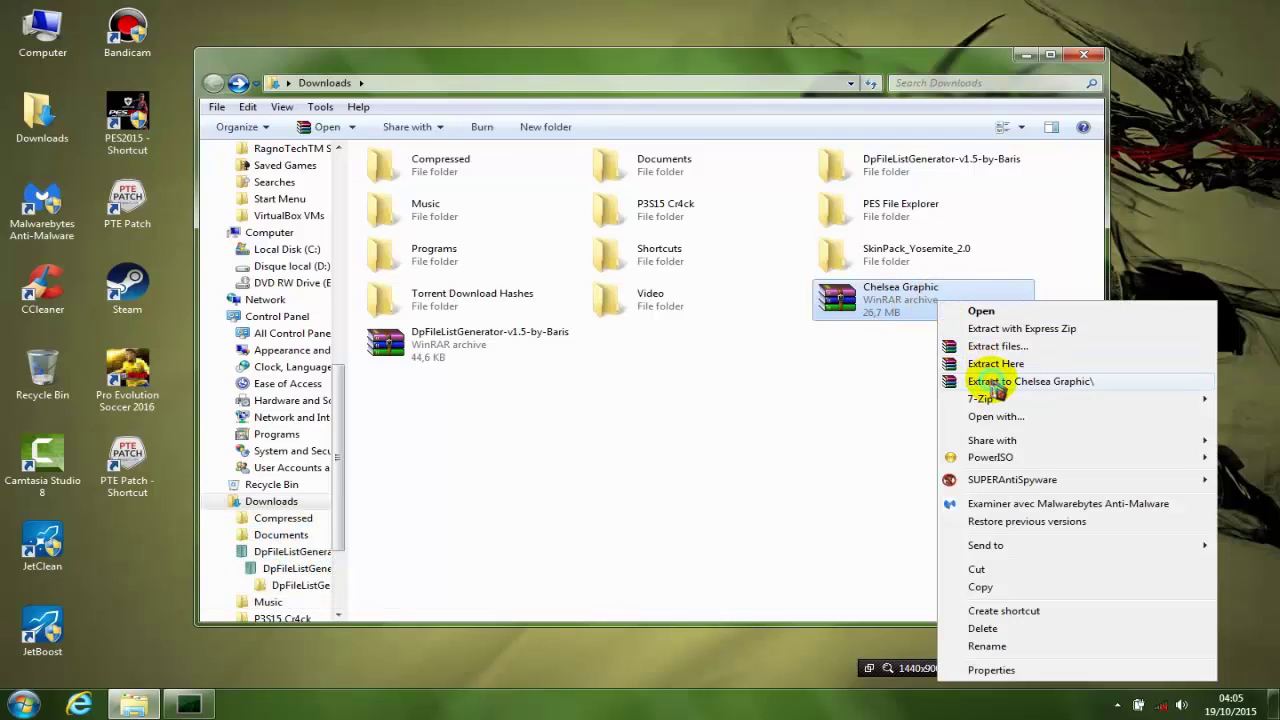
pyautogui.click(997, 383)
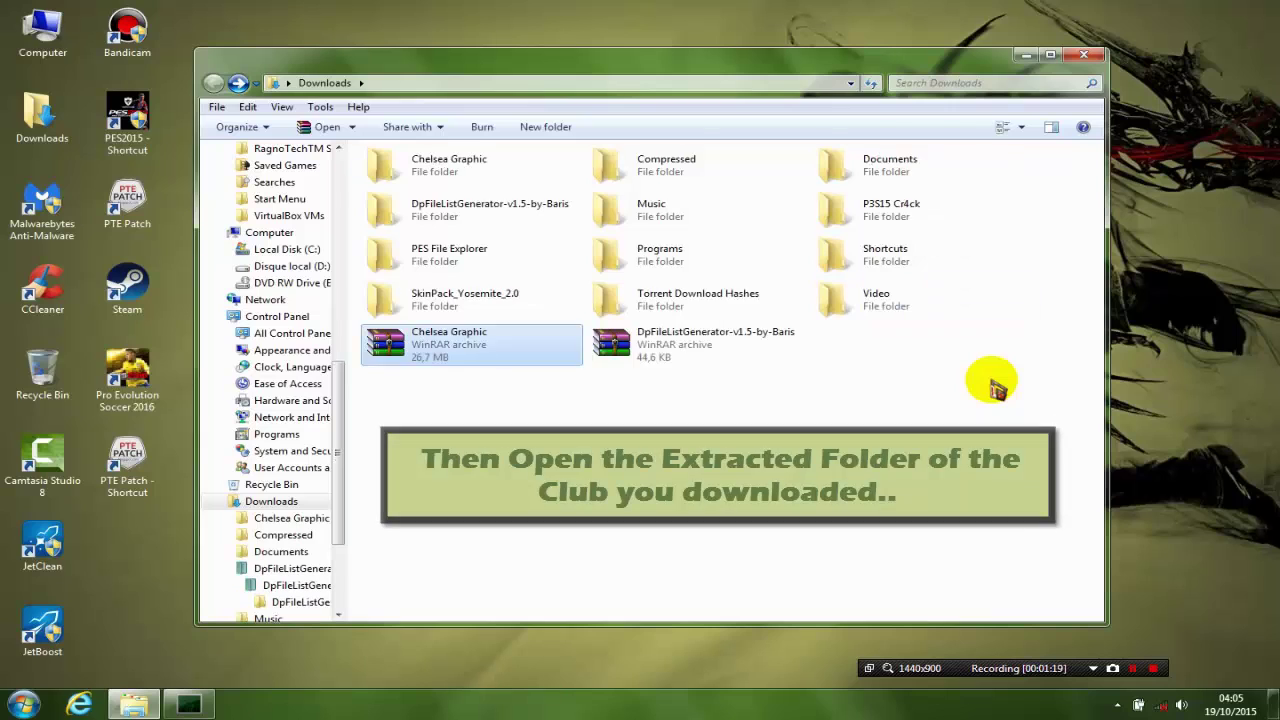
# Copy Chelsea Graphic.cpk from the extracted Chelsea Graphic folder and close the folder window
pyautogui.click(490, 184)
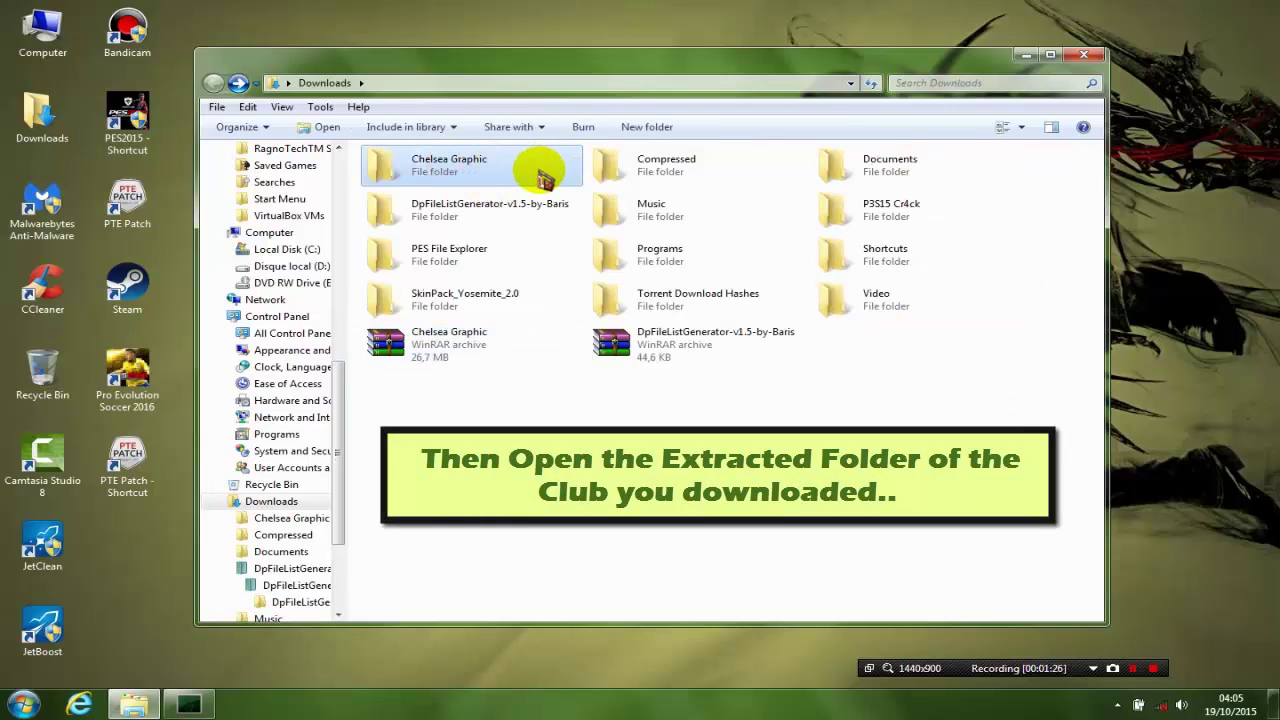
pyautogui.doubleClick(545, 178)
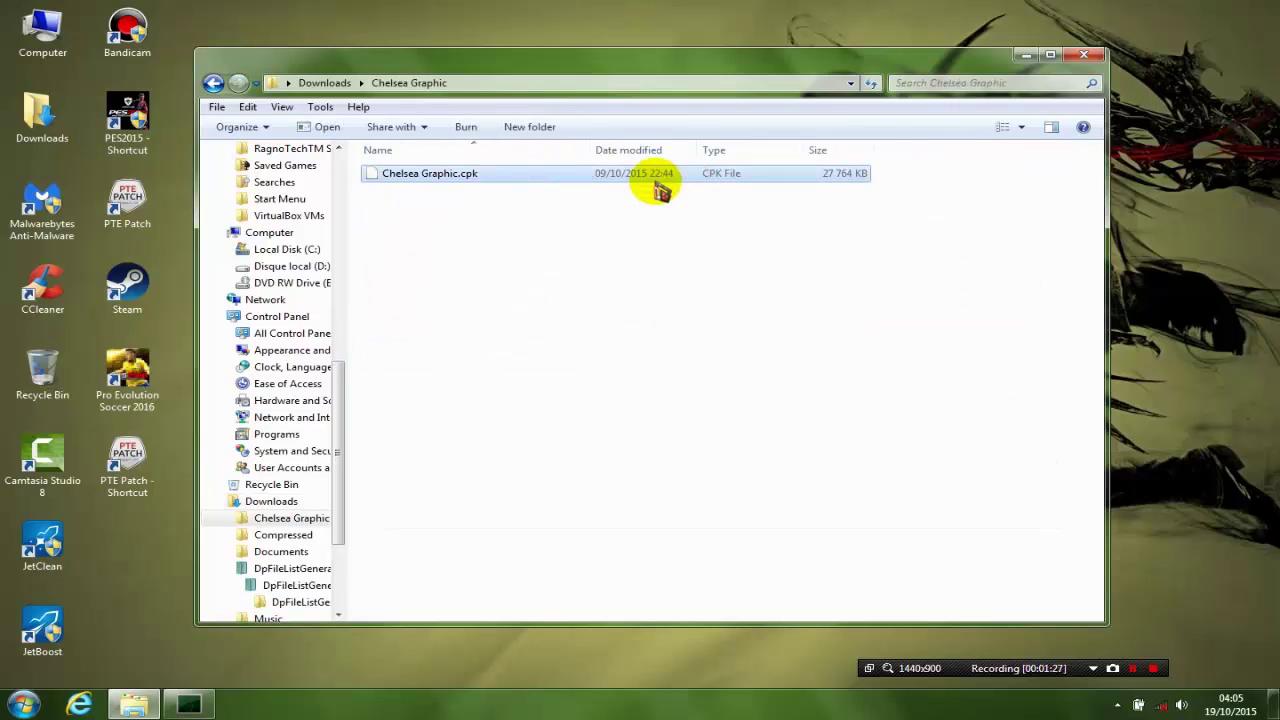
pyautogui.rightClick(617, 180)
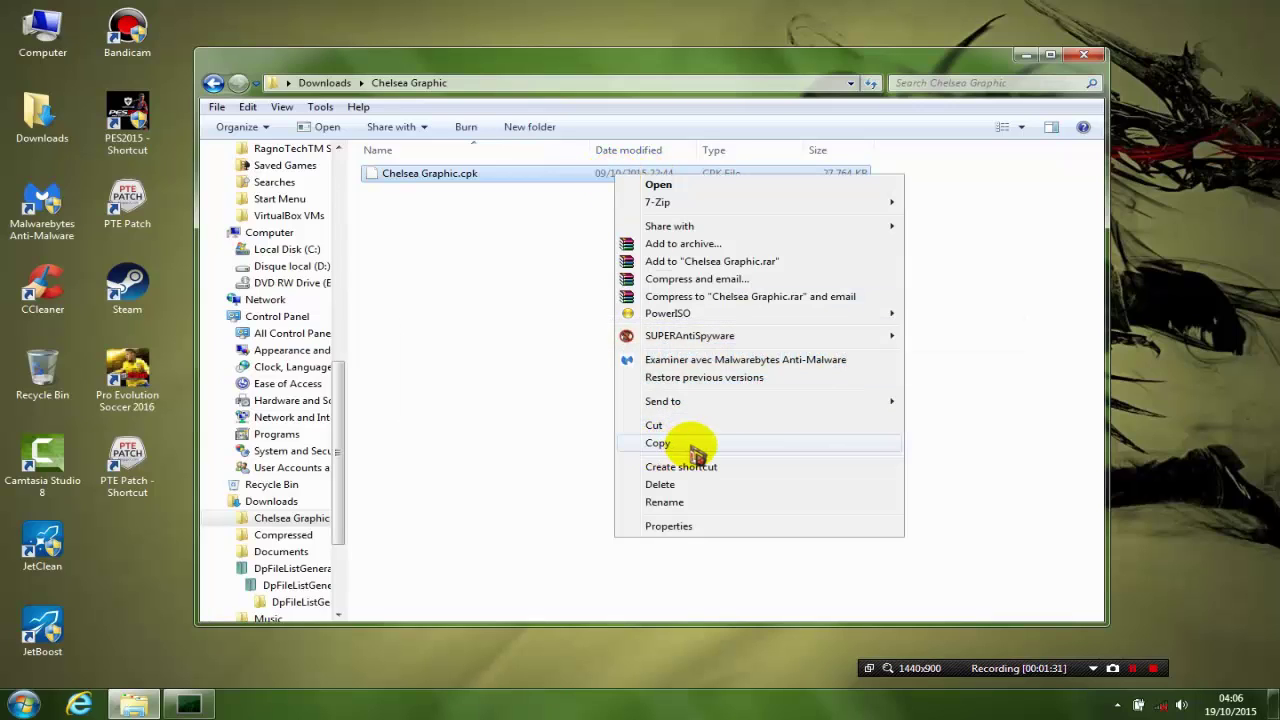
pyautogui.click(658, 443)
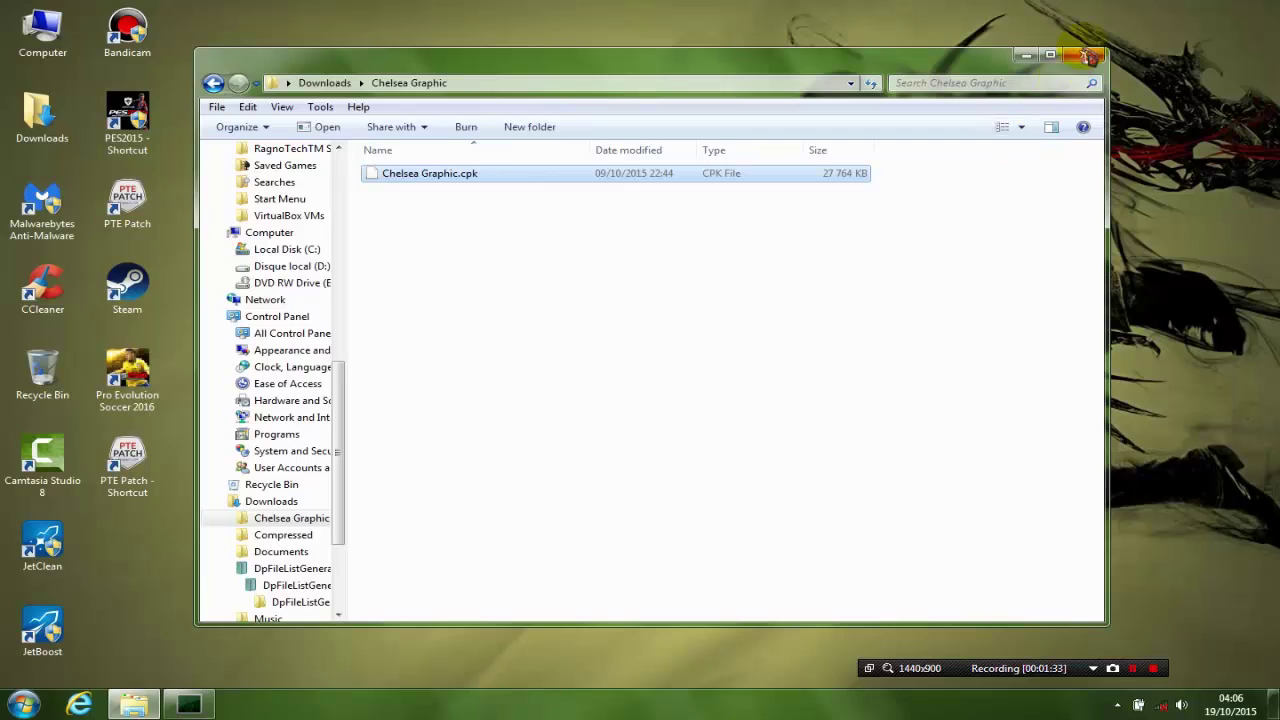
pyautogui.click(1084, 58)
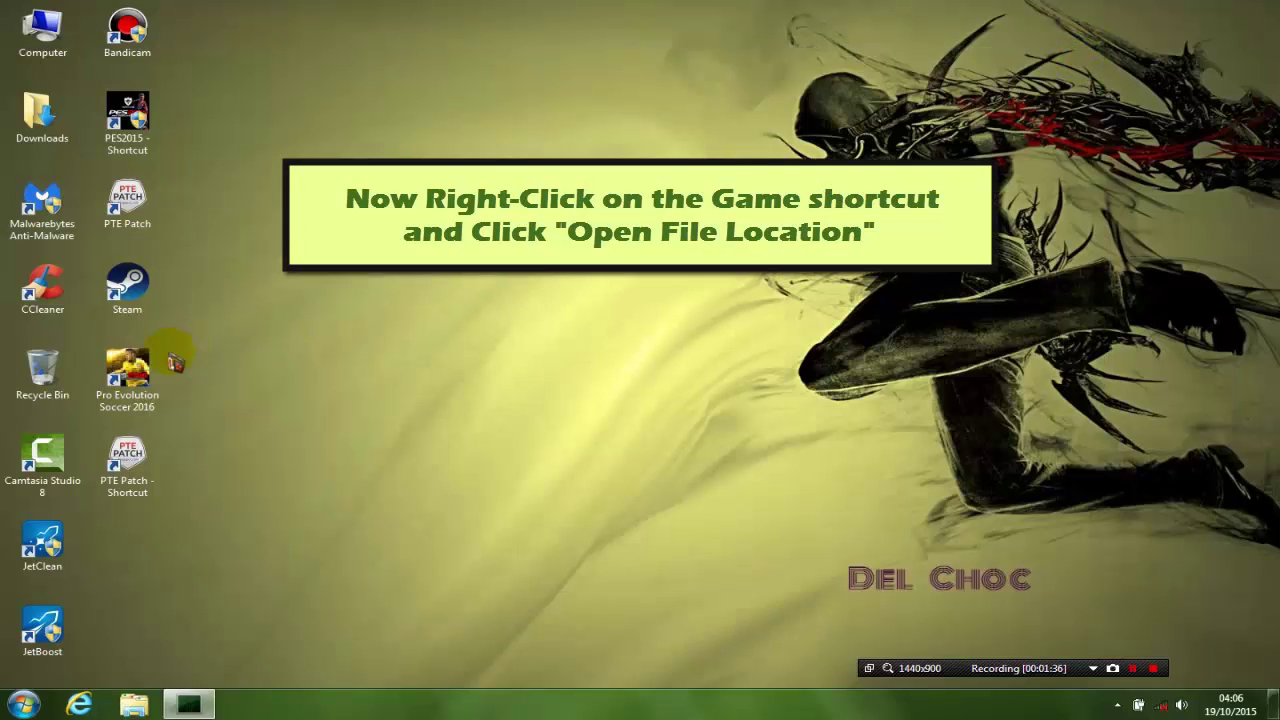
# Open the file location of the Pro Evolution Soccer 2016 desktop shortcut and enter its download folder
pyautogui.rightClick(126, 380)
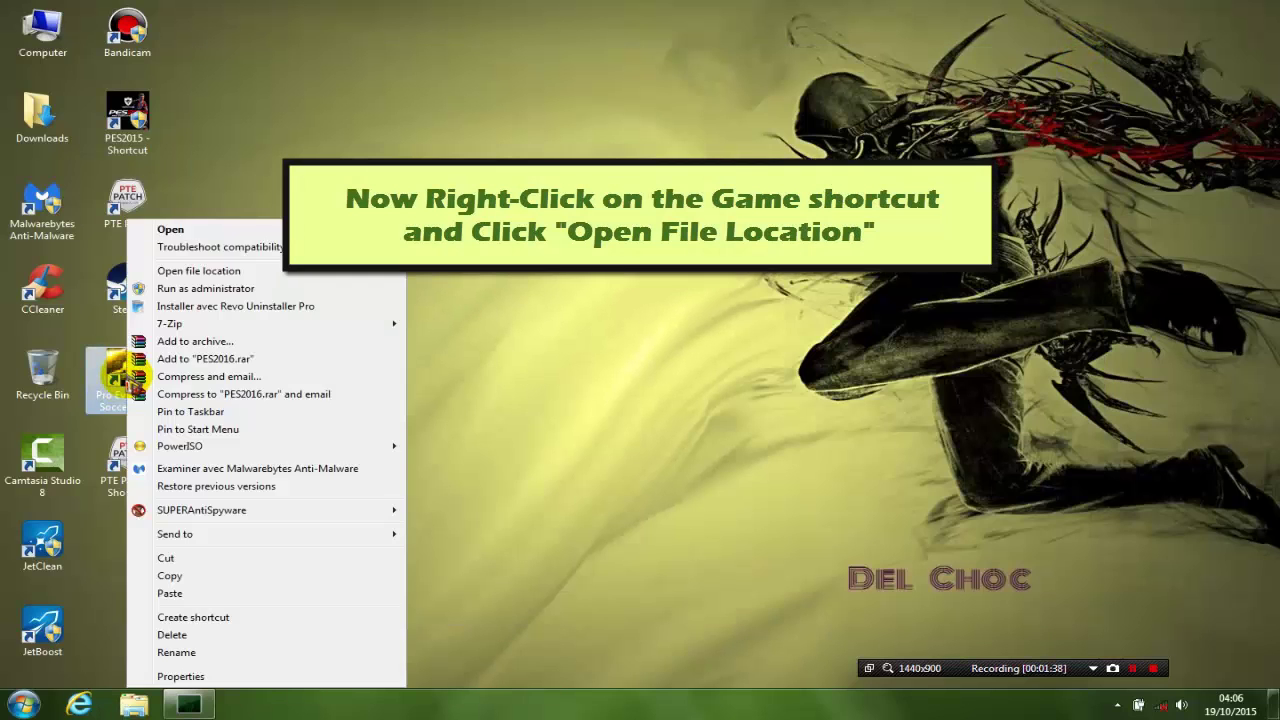
pyautogui.click(190, 276)
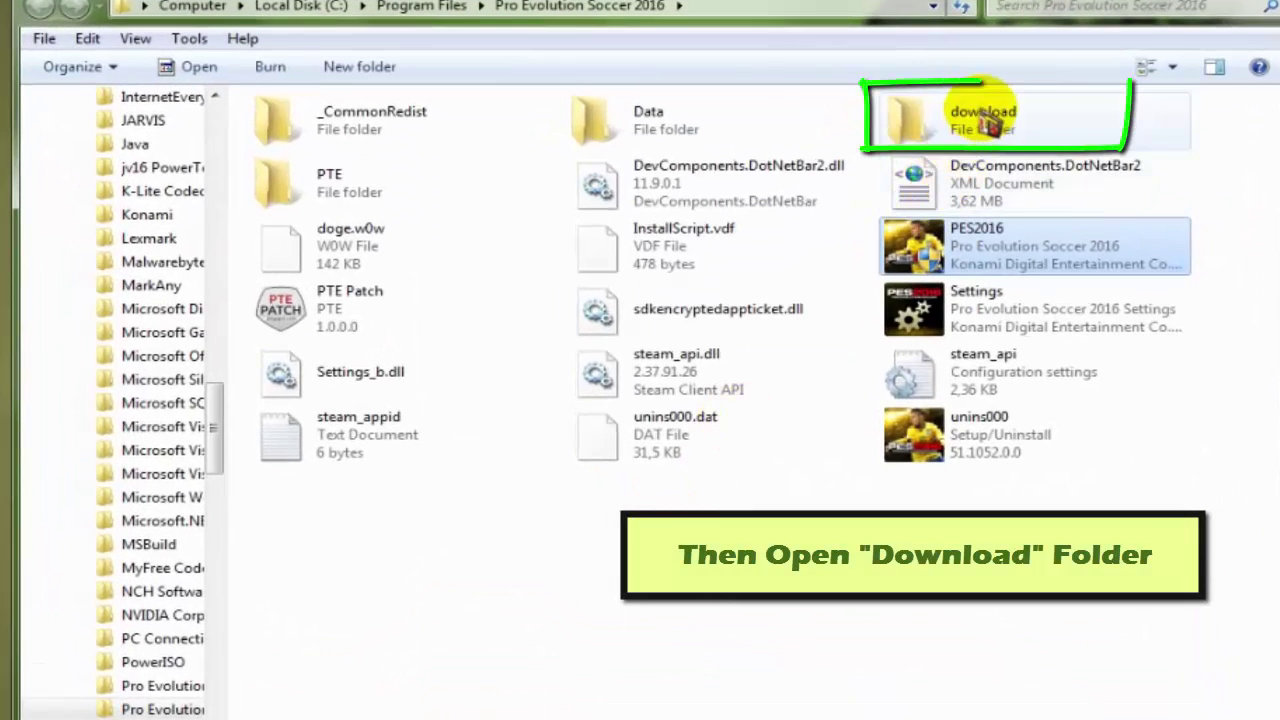
pyautogui.click(1080, 122)
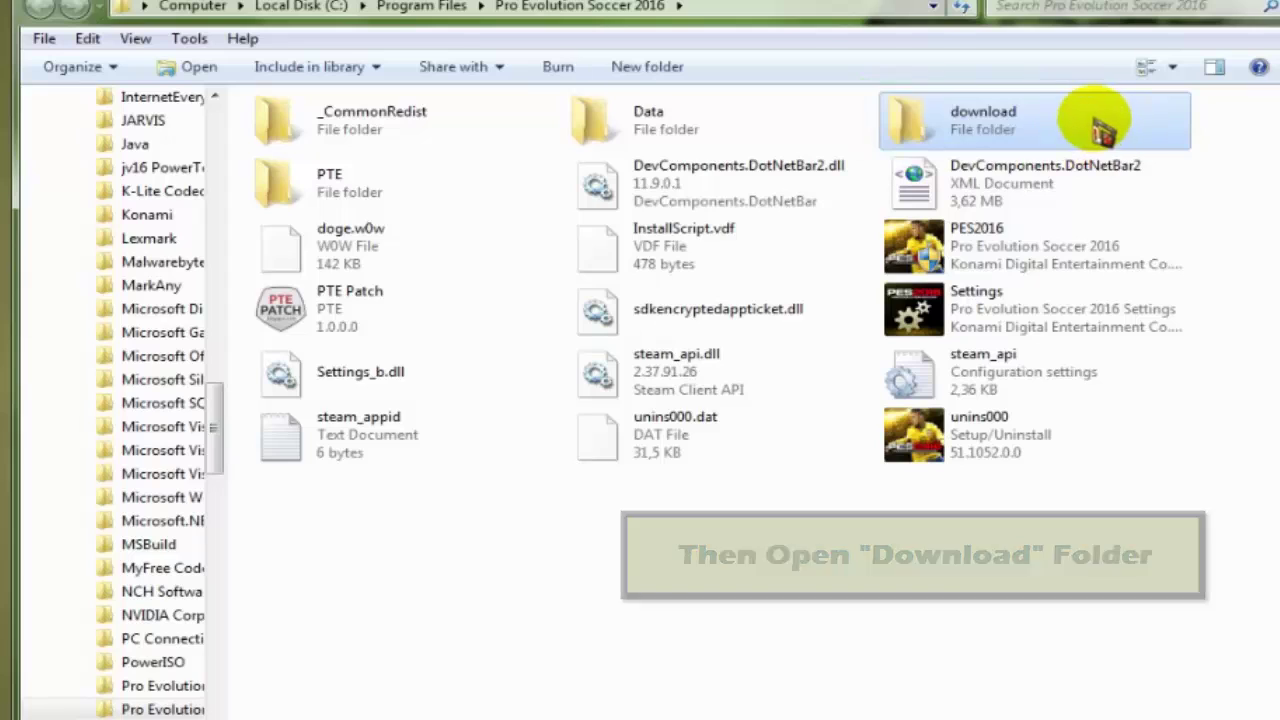
pyautogui.doubleClick(1094, 124)
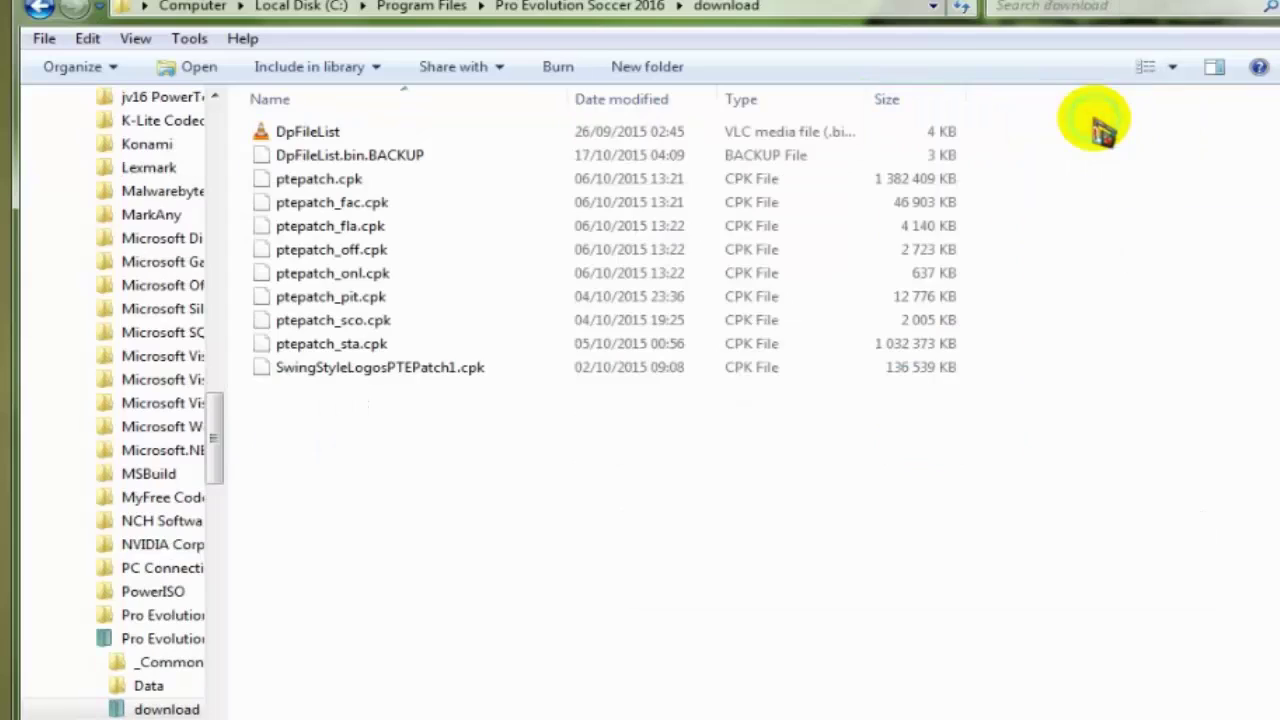
# Paste Chelsea Graphic.cpk into the game's download folder and close the folder window
pyautogui.rightClick(612, 412)
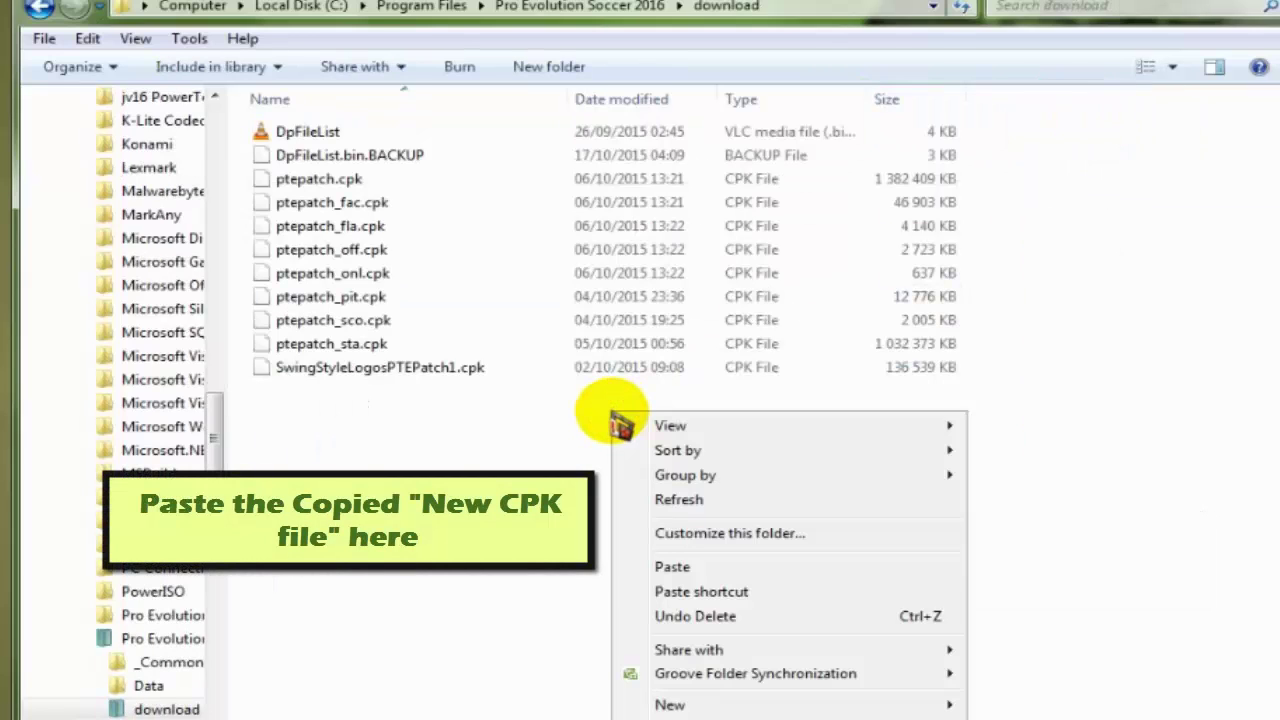
pyautogui.click(708, 568)
pyautogui.click(618, 482)
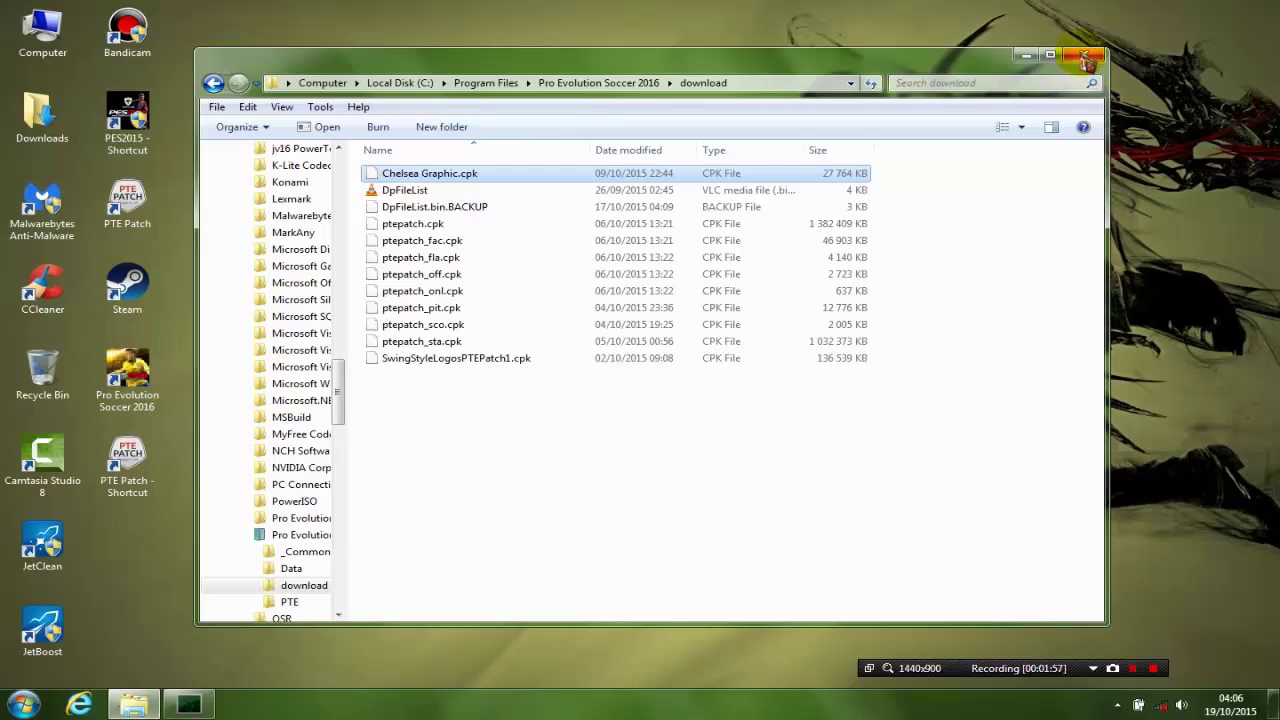
pyautogui.click(1085, 57)
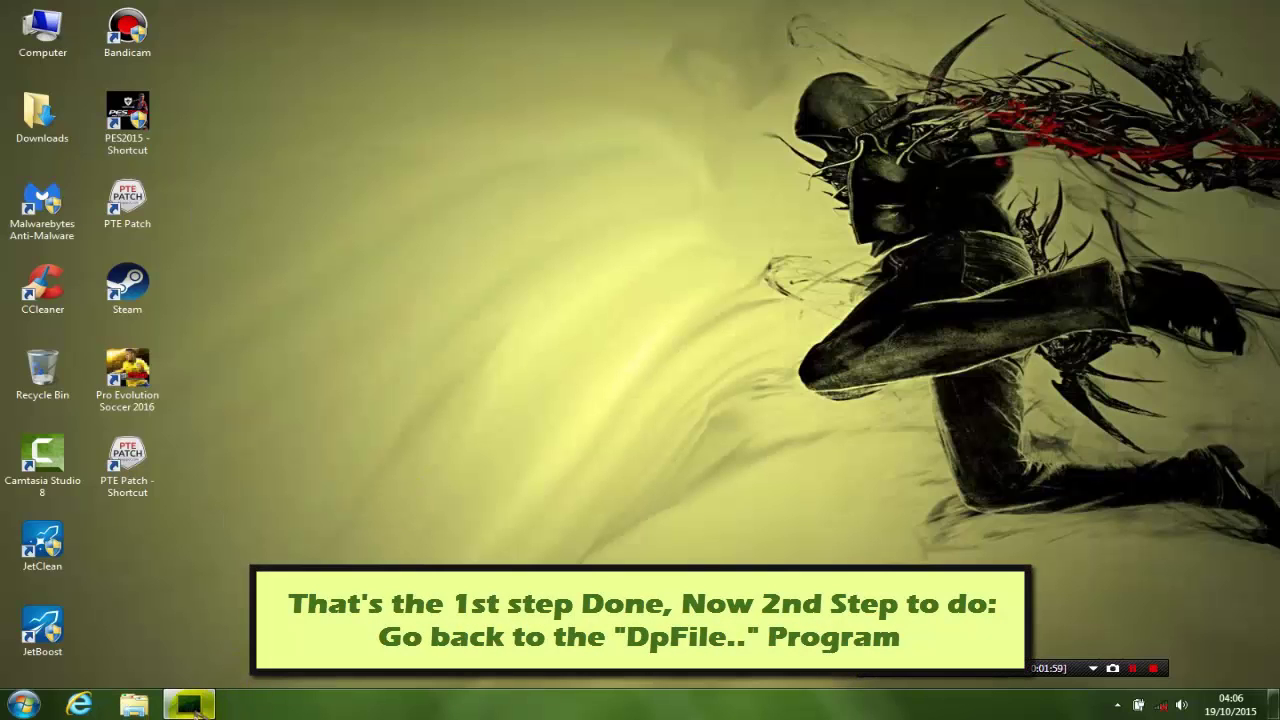
# Switch to DpFileListGenerator and set its path to the Pro Evolution Soccer 2016 download folder under Program Files
pyautogui.click(190, 705)
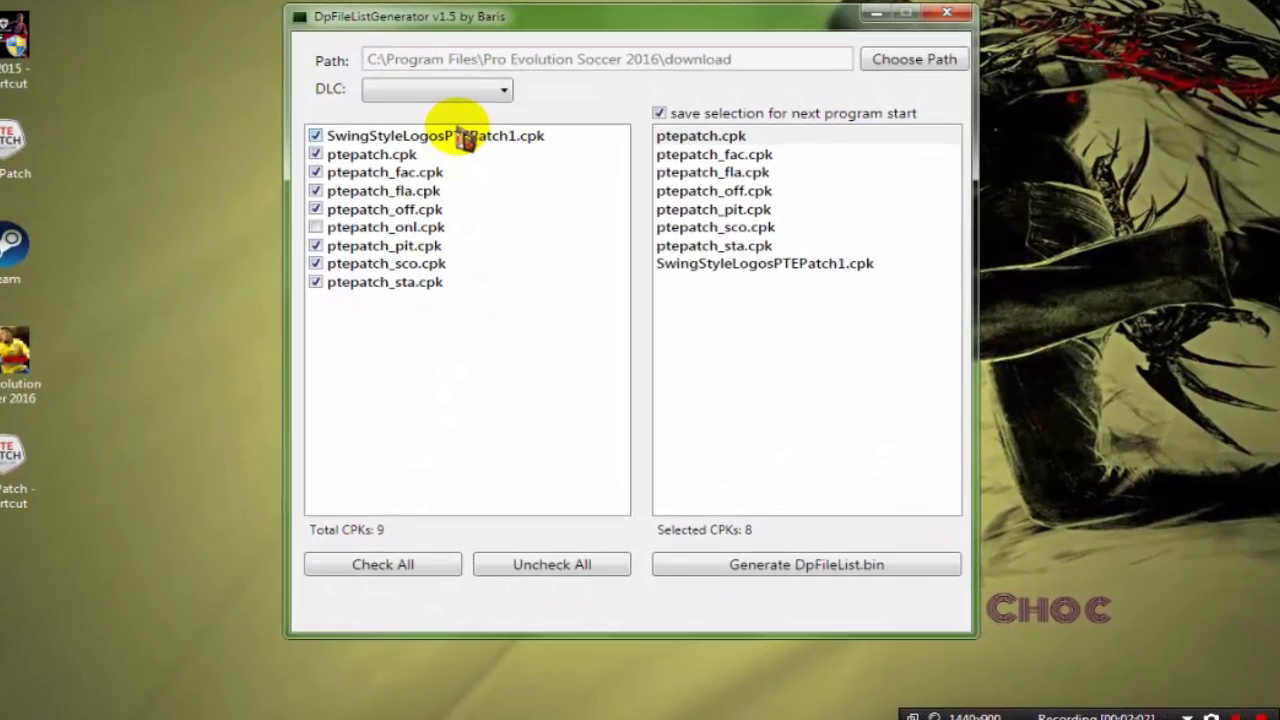
pyautogui.click(900, 62)
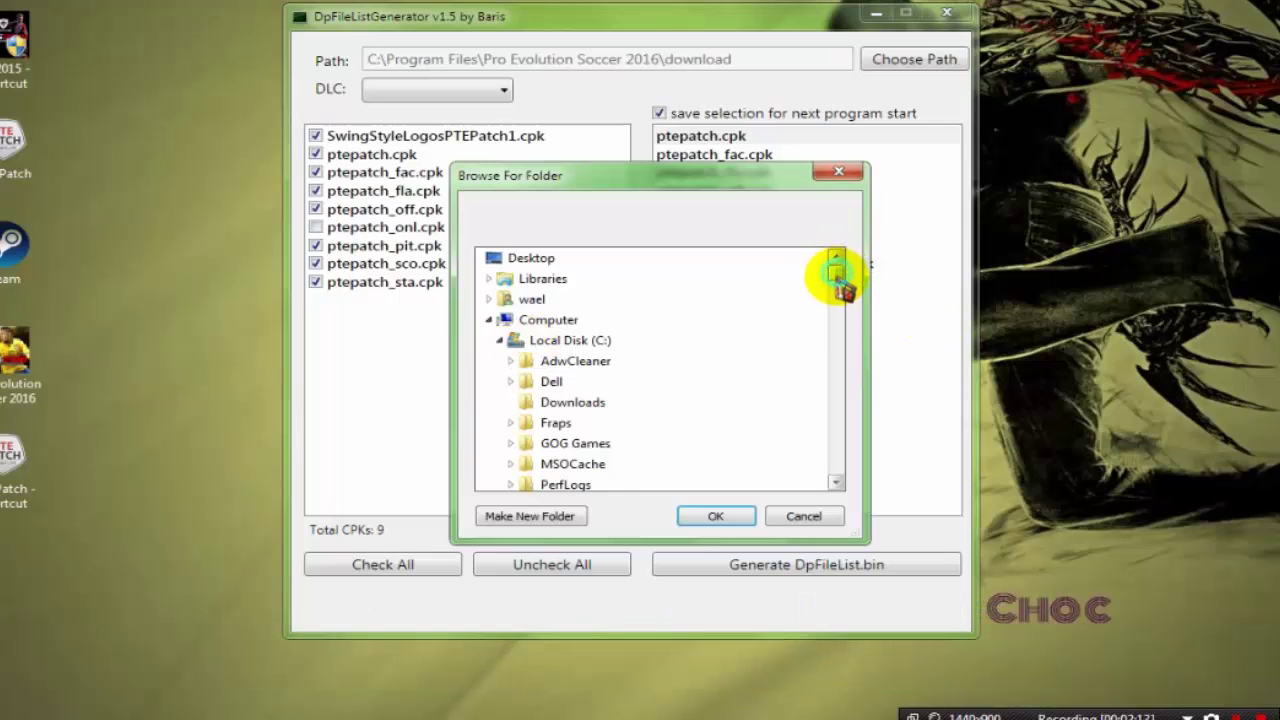
pyautogui.moveTo(835, 270); pyautogui.dragTo(829, 391)
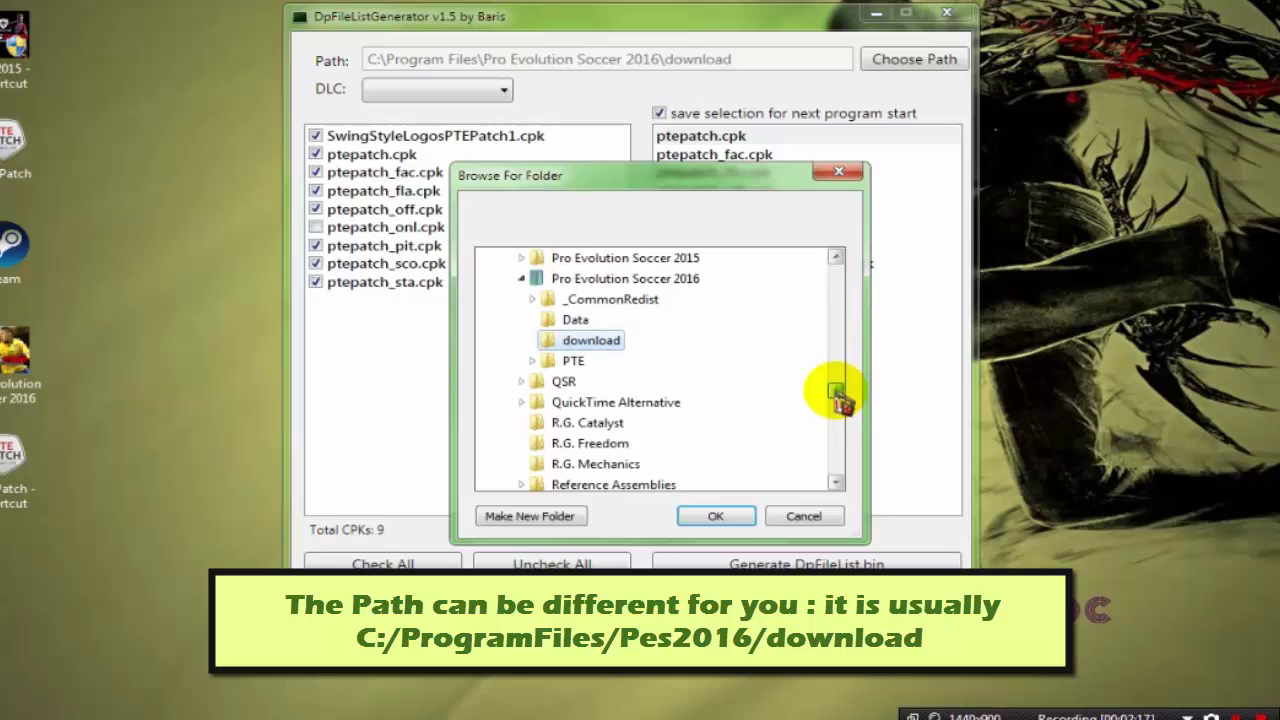
pyautogui.click(550, 340)
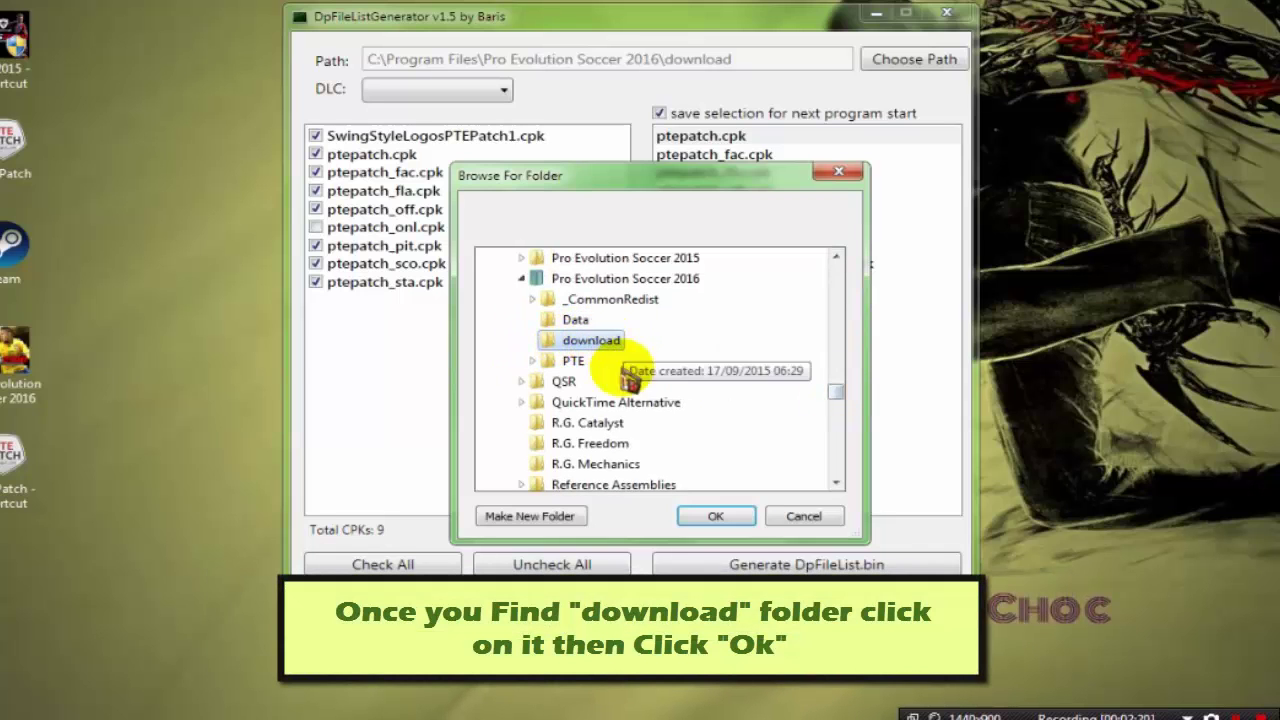
pyautogui.click(720, 518)
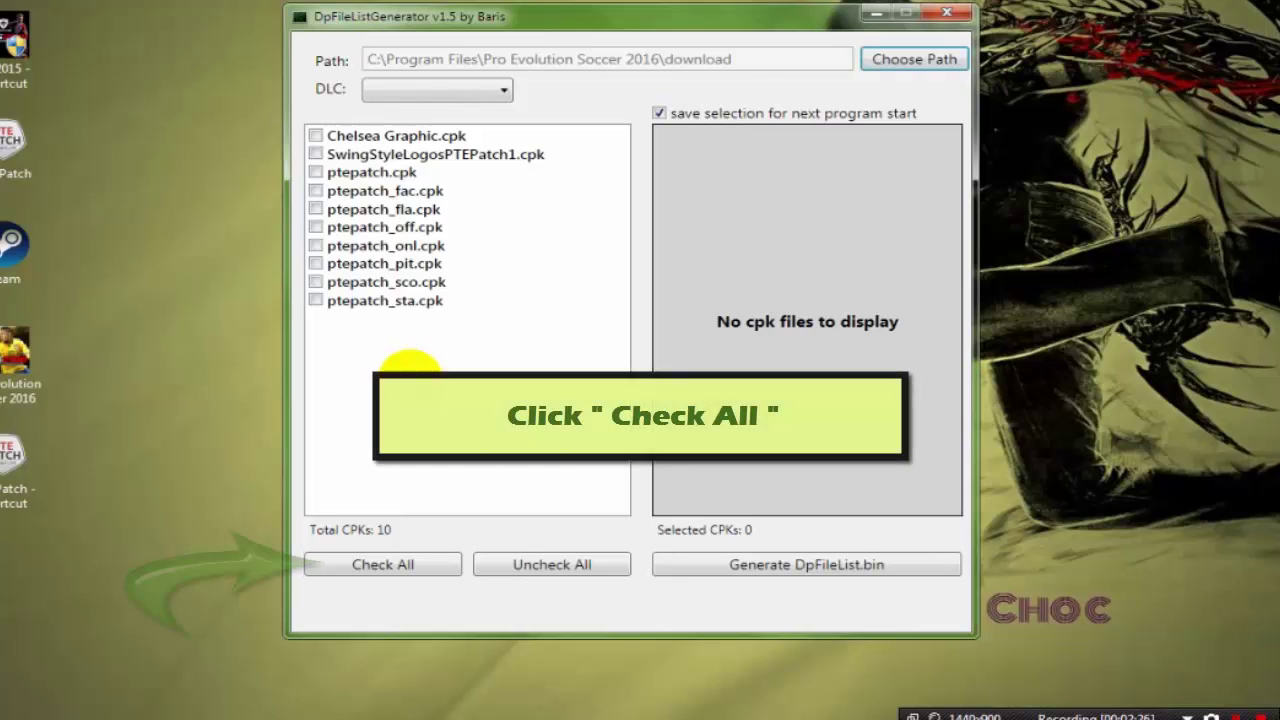
# Select every CPK except ptepatch_onl.cpk and move SwingStyleLogosPTEPatch1.cpk and Chelsea Graphic.cpk, in that order, to the end of the selected list
pyautogui.click(381, 566)
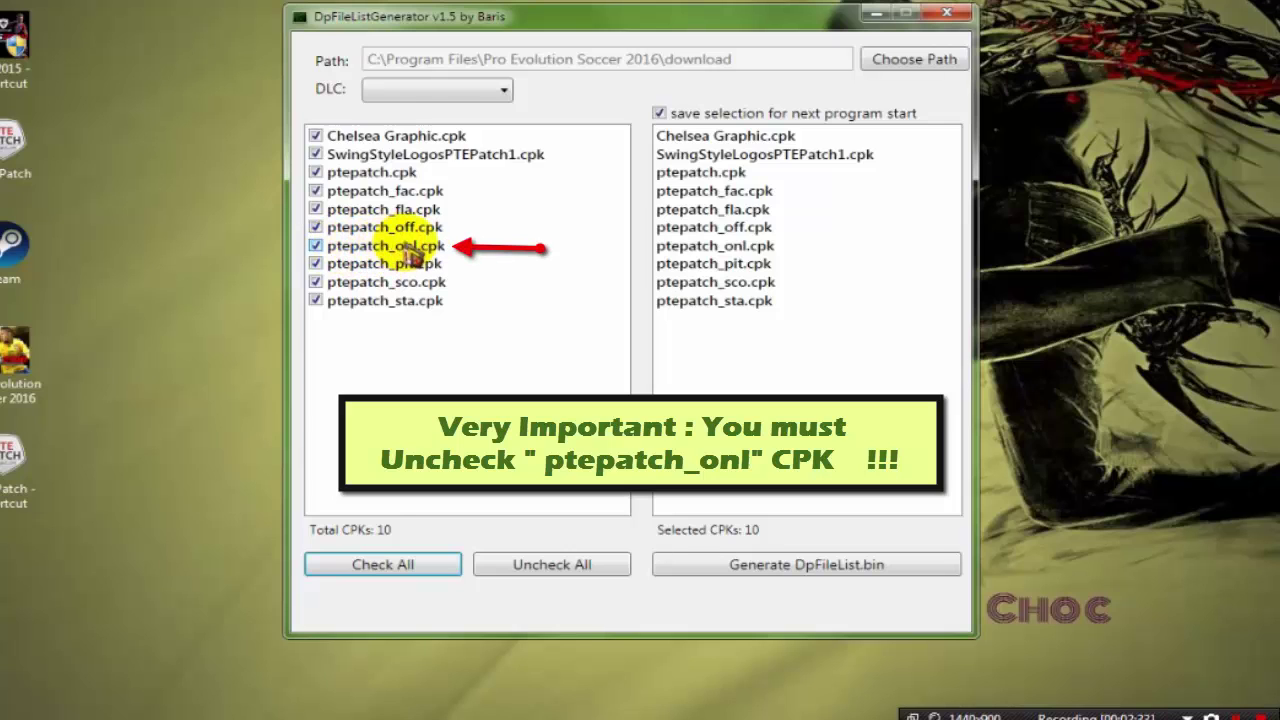
pyautogui.click(316, 246)
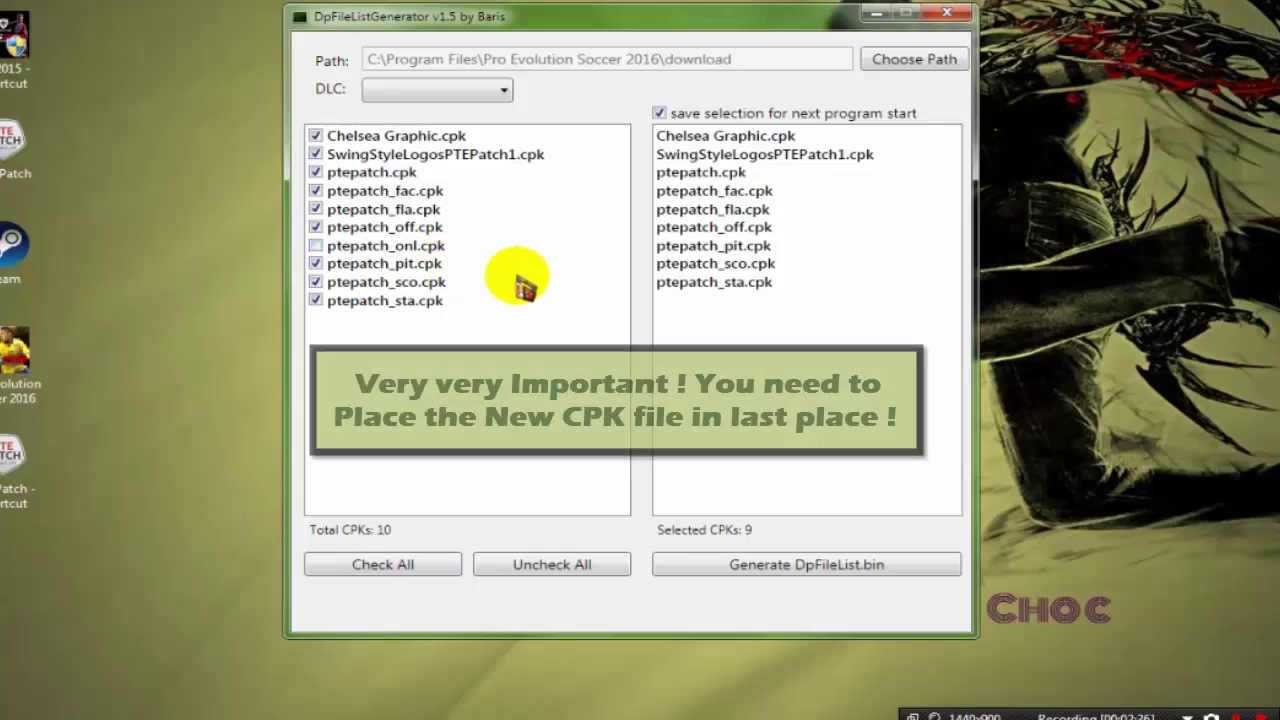
pyautogui.click(748, 136)
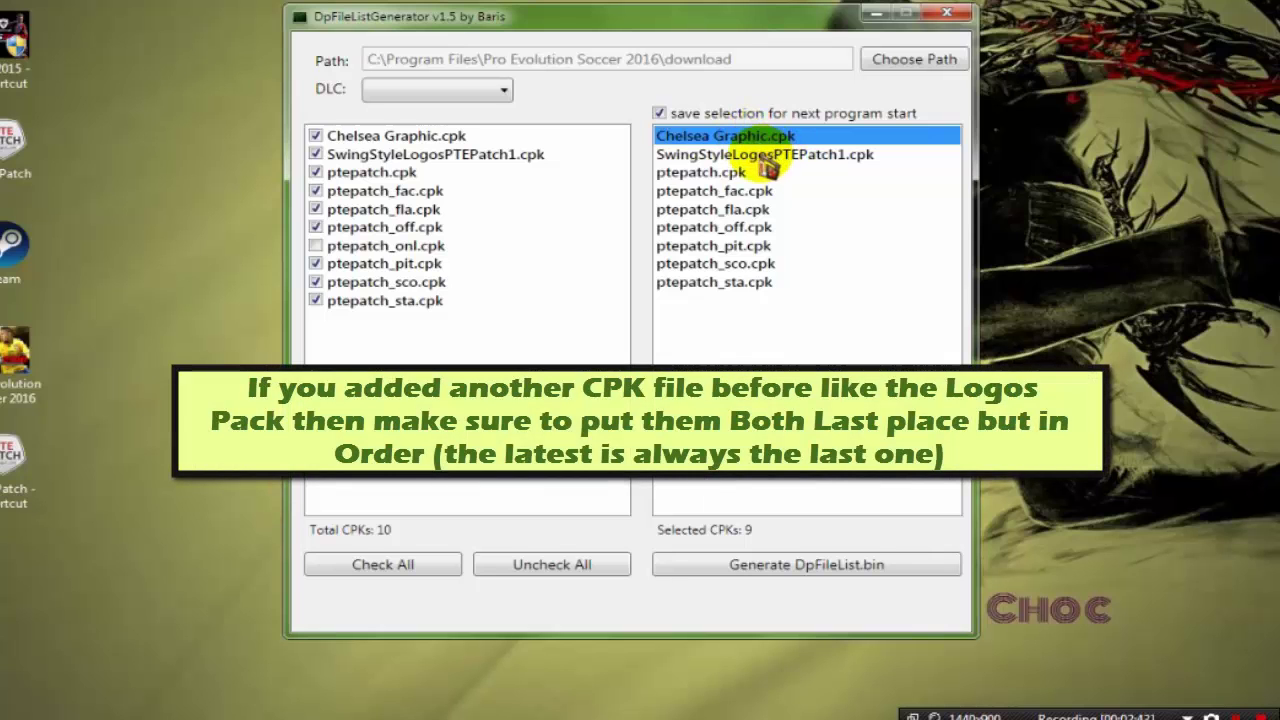
pyautogui.click(765, 156)
pyautogui.moveTo(765, 158); pyautogui.dragTo(757, 300)
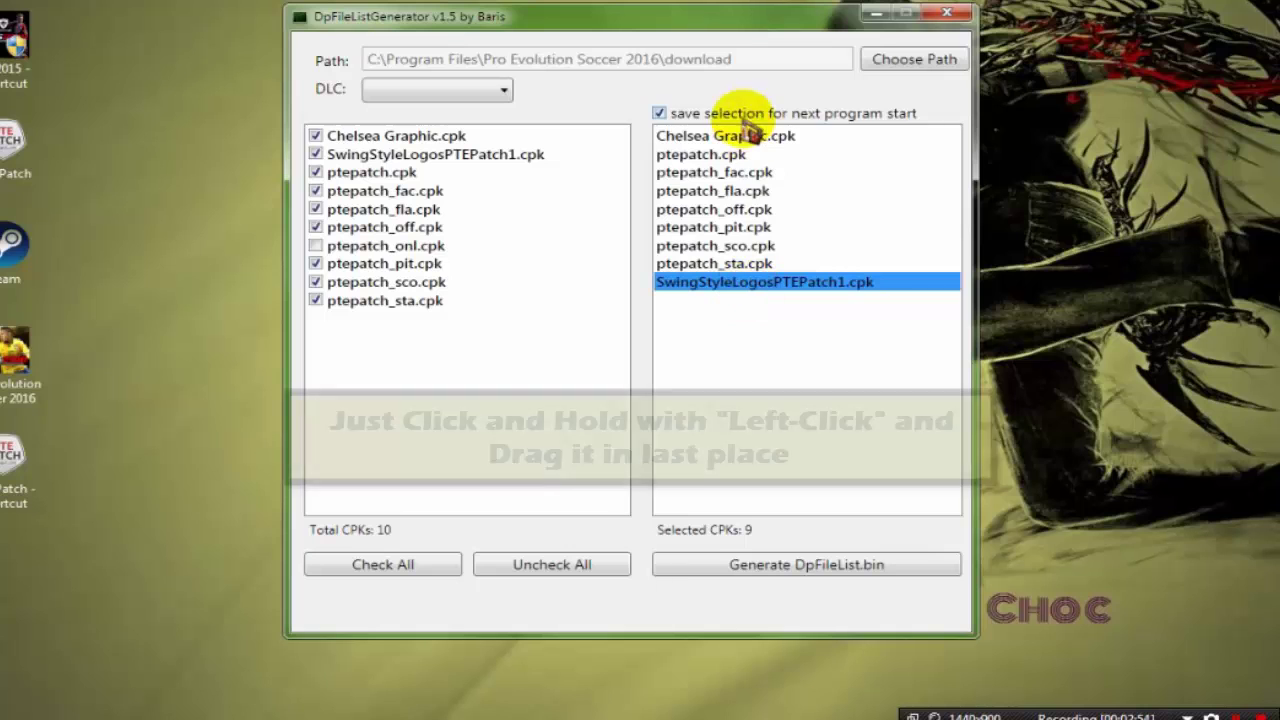
pyautogui.moveTo(720, 140); pyautogui.dragTo(788, 327)
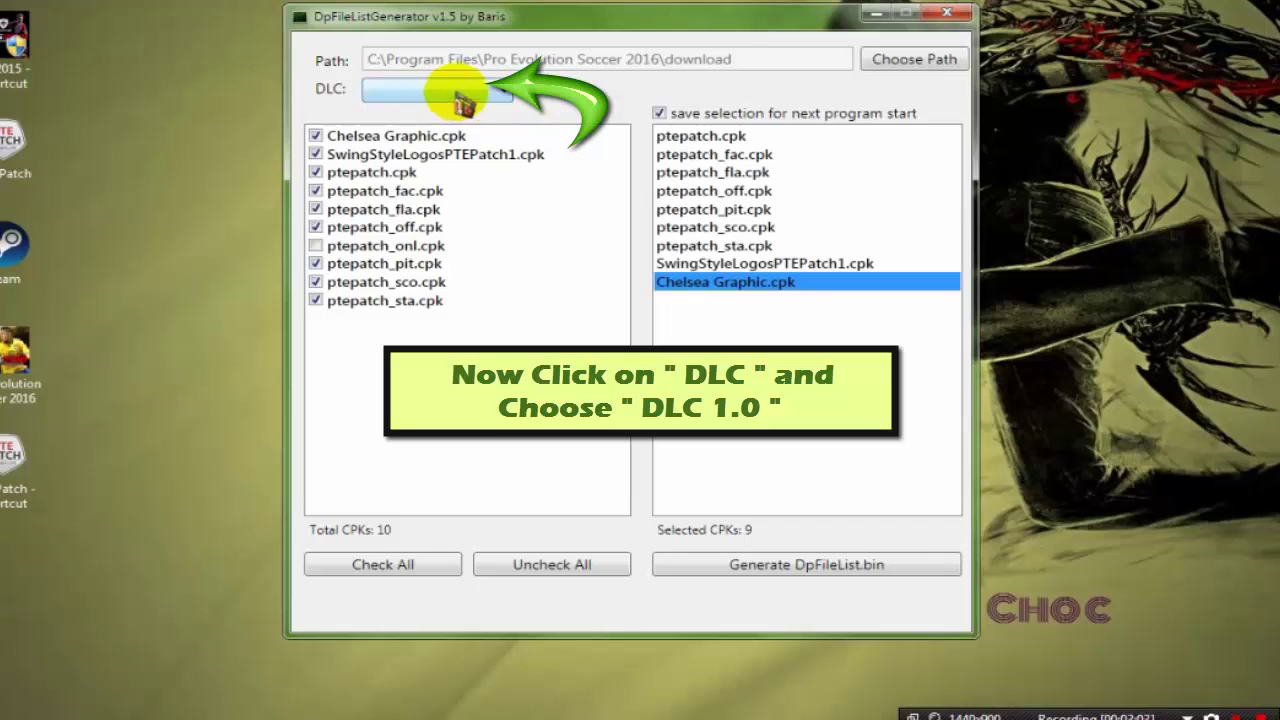
# Set the DLC version to DLC v1.0, generate DpFileList.bin and close DpFileListGenerator
pyautogui.click(474, 96)
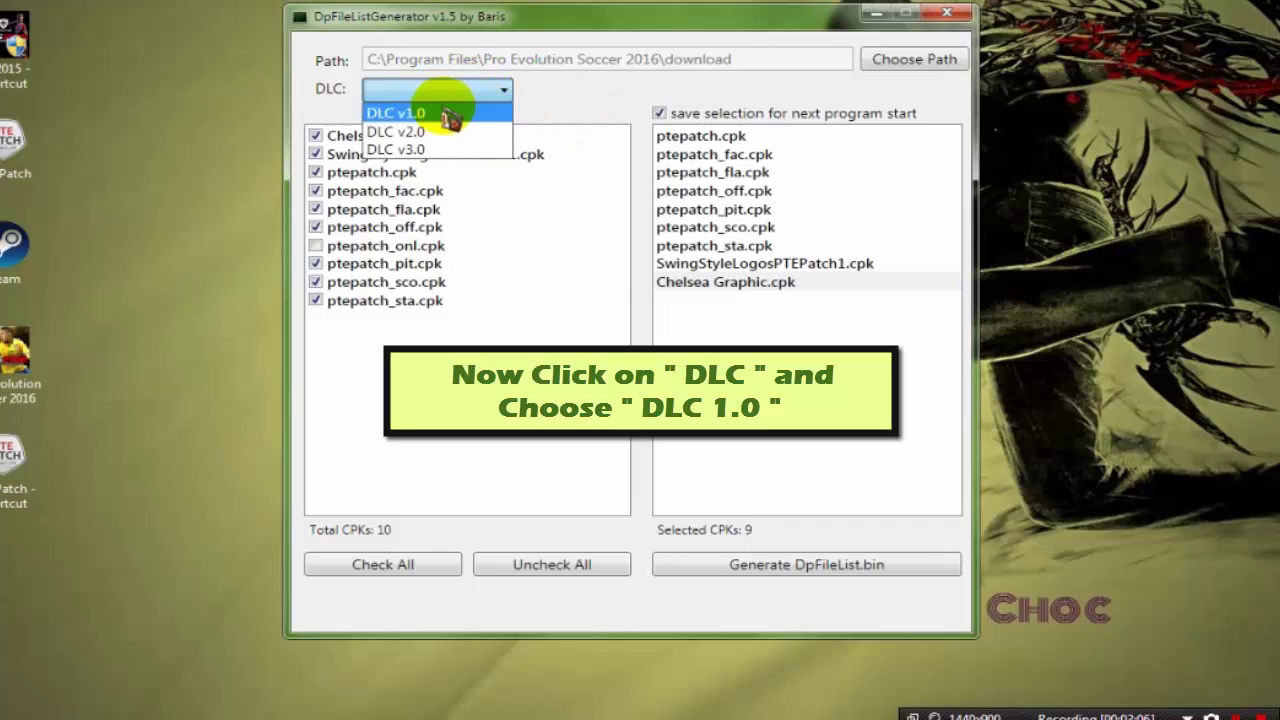
pyautogui.click(462, 118)
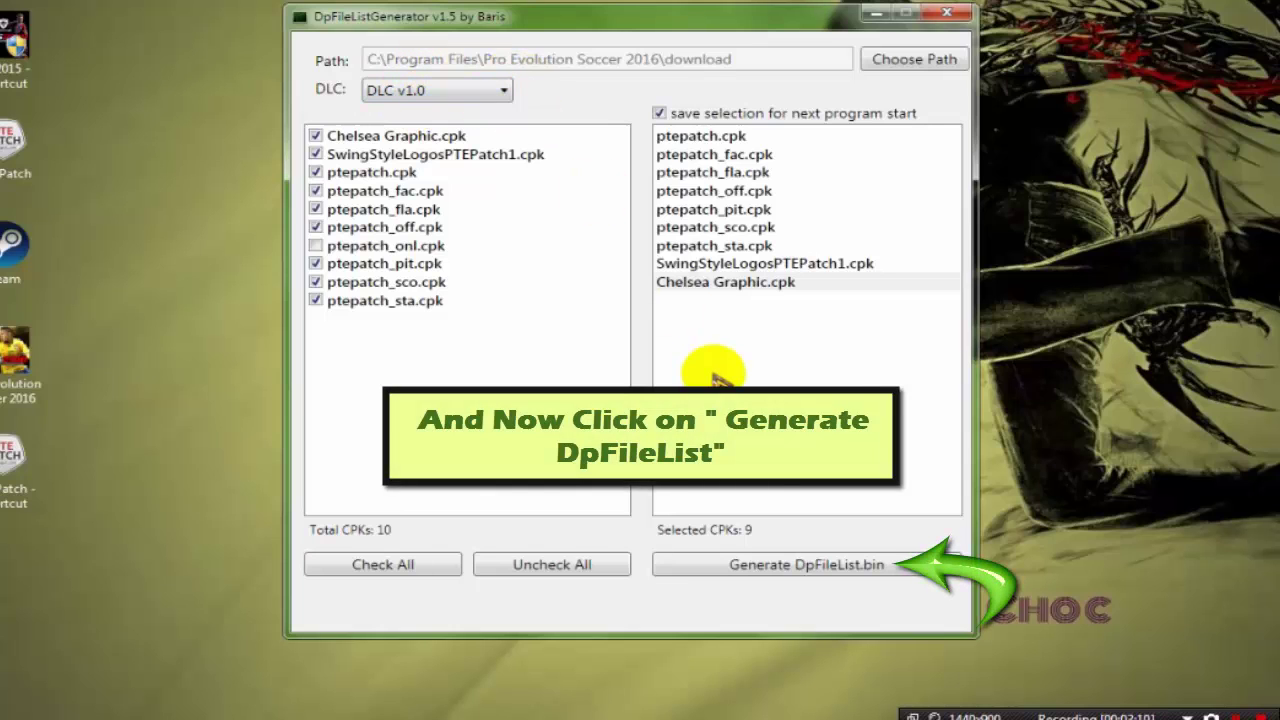
pyautogui.click(778, 566)
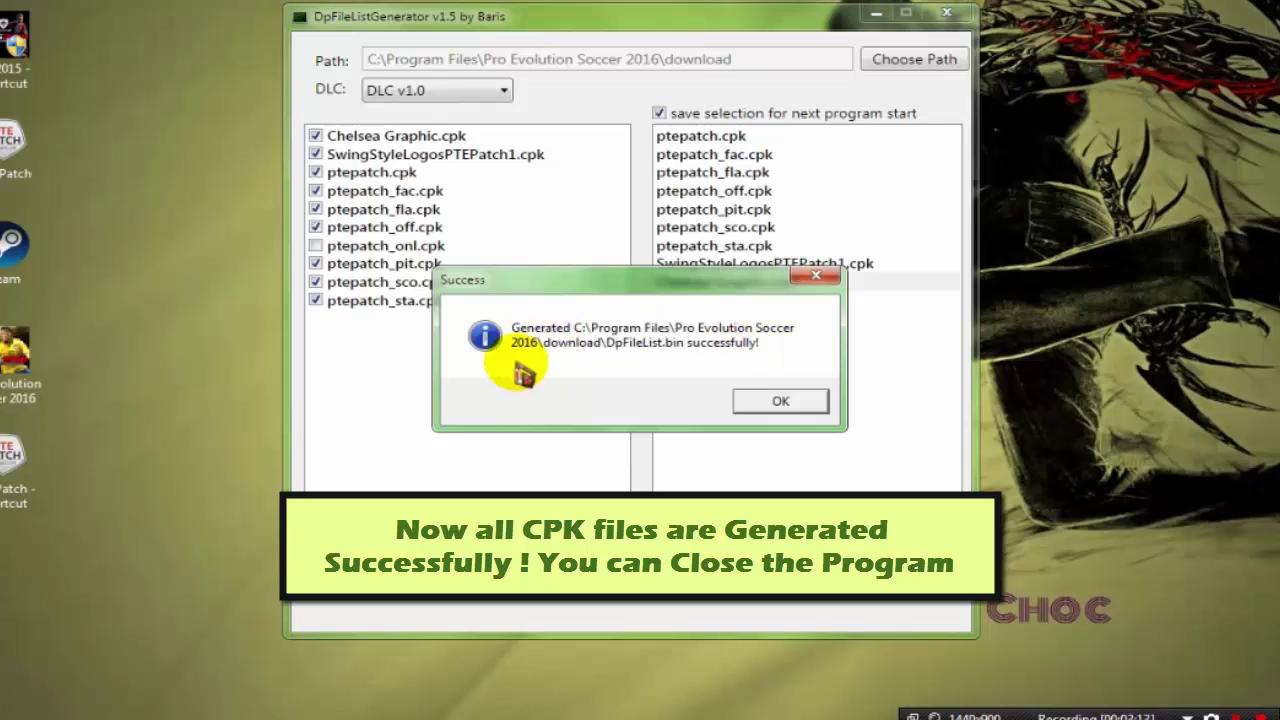
pyautogui.click(781, 403)
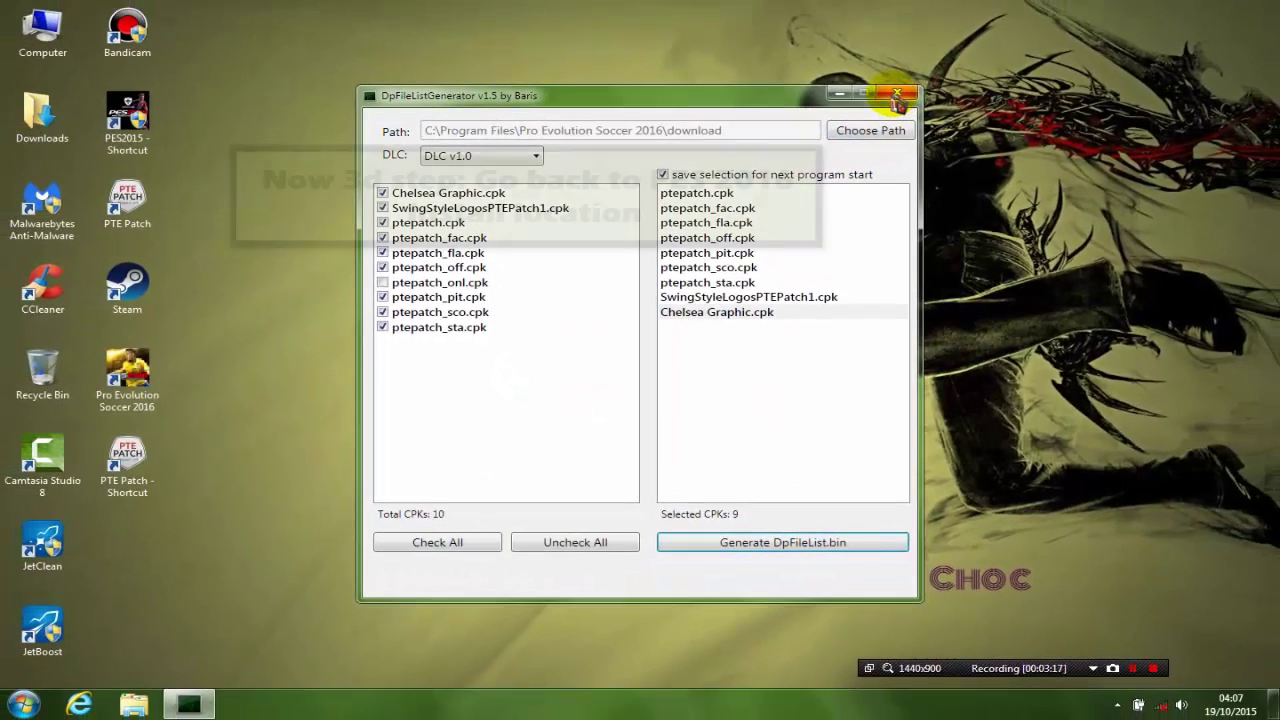
pyautogui.click(908, 74)
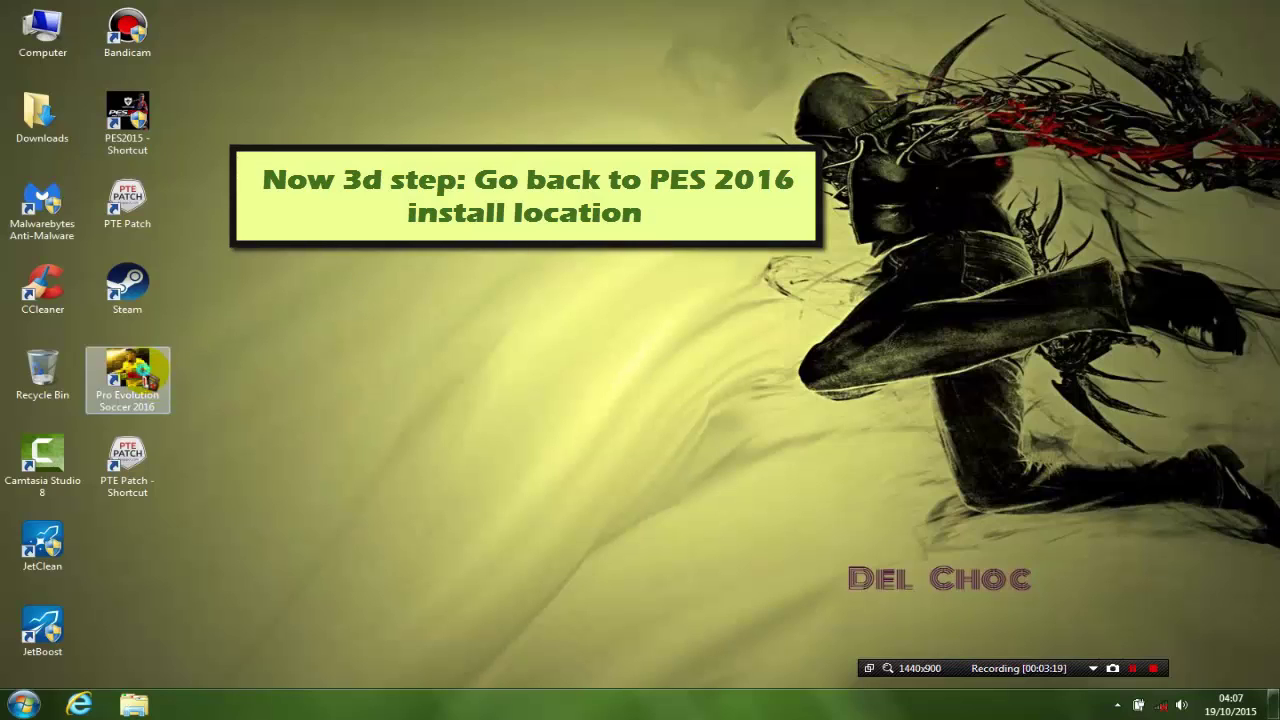
# Open the file location of the Pro Evolution Soccer 2016 desktop shortcut and copy the DpFileList file from its download folder
pyautogui.rightClick(128, 362)
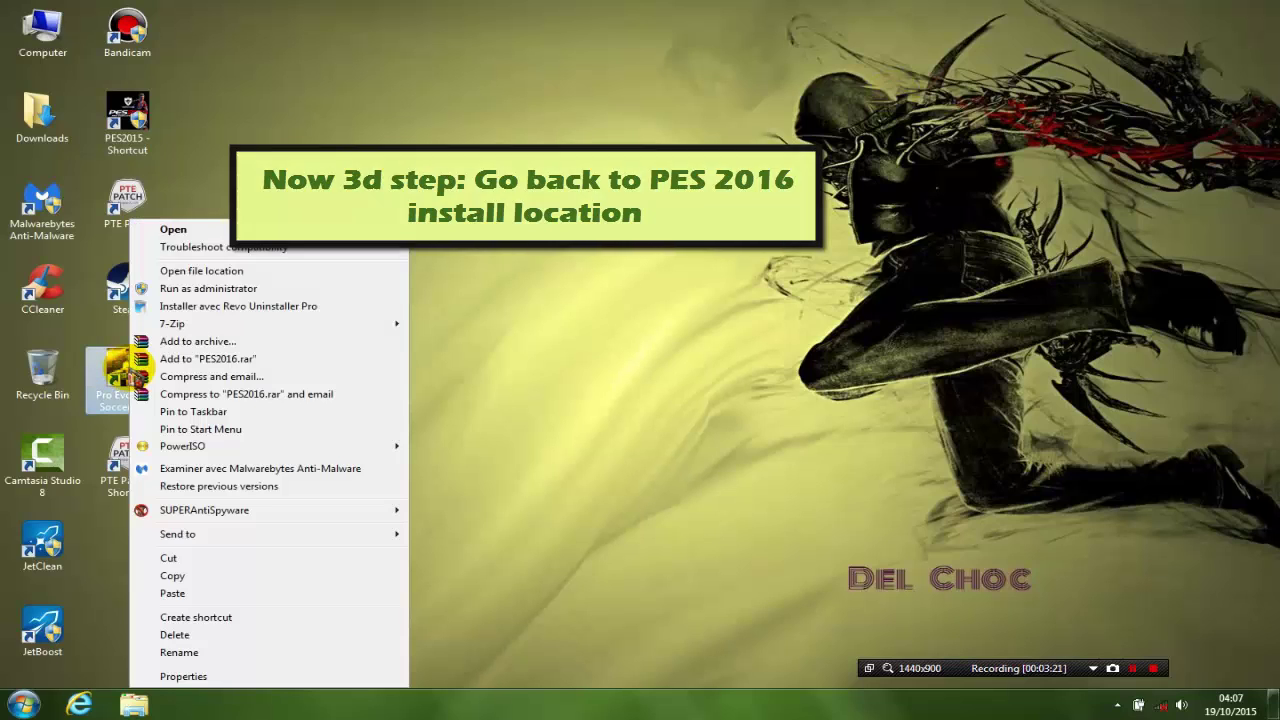
pyautogui.click(205, 271)
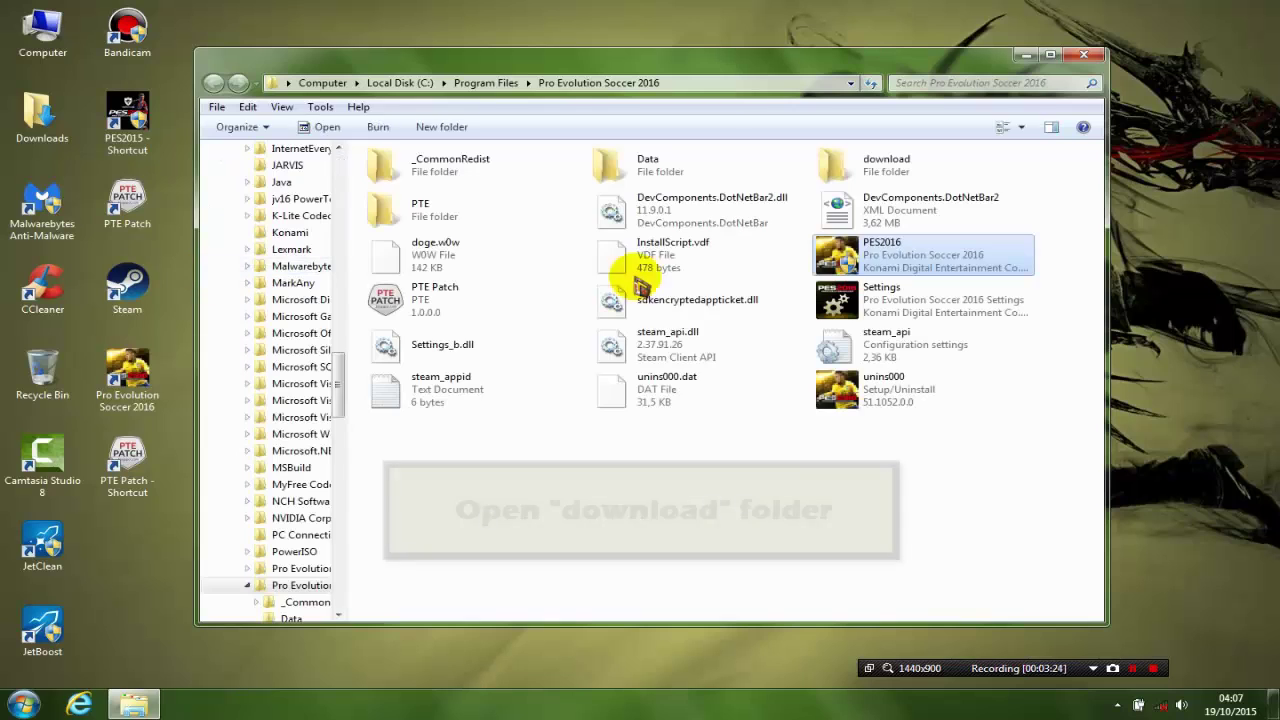
pyautogui.click(900, 172)
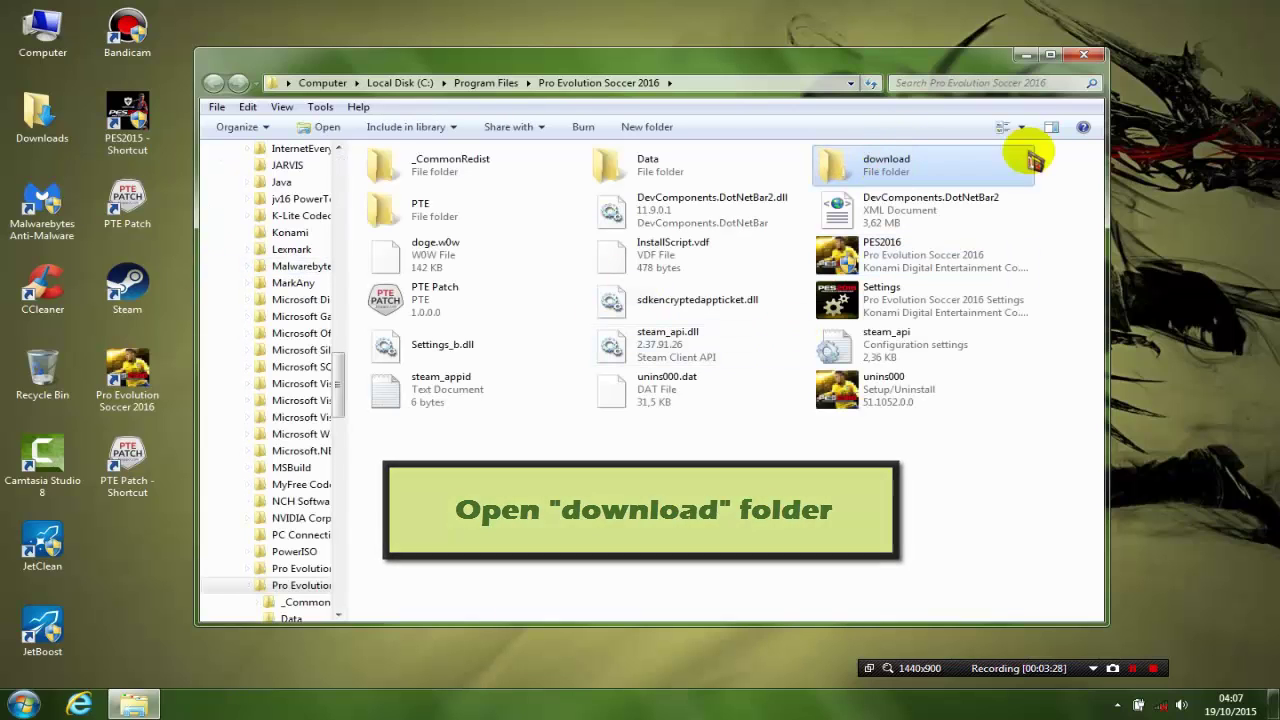
pyautogui.doubleClick(992, 168)
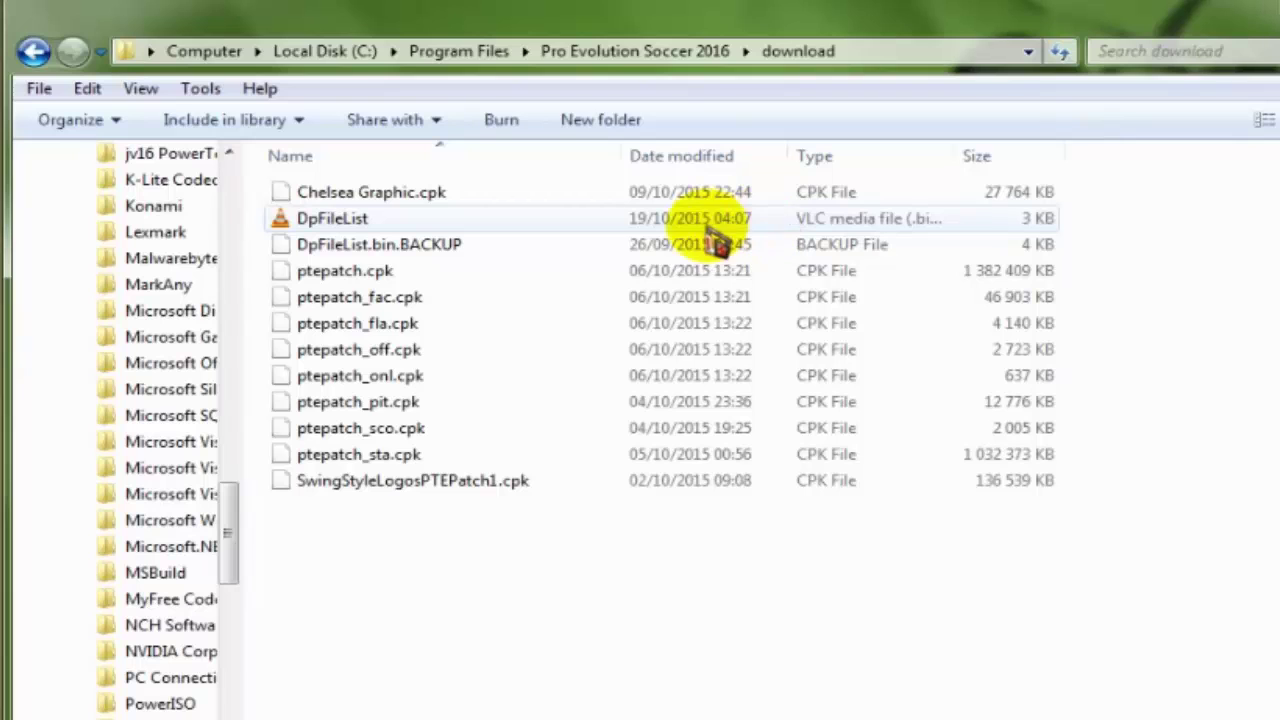
pyautogui.click(693, 232)
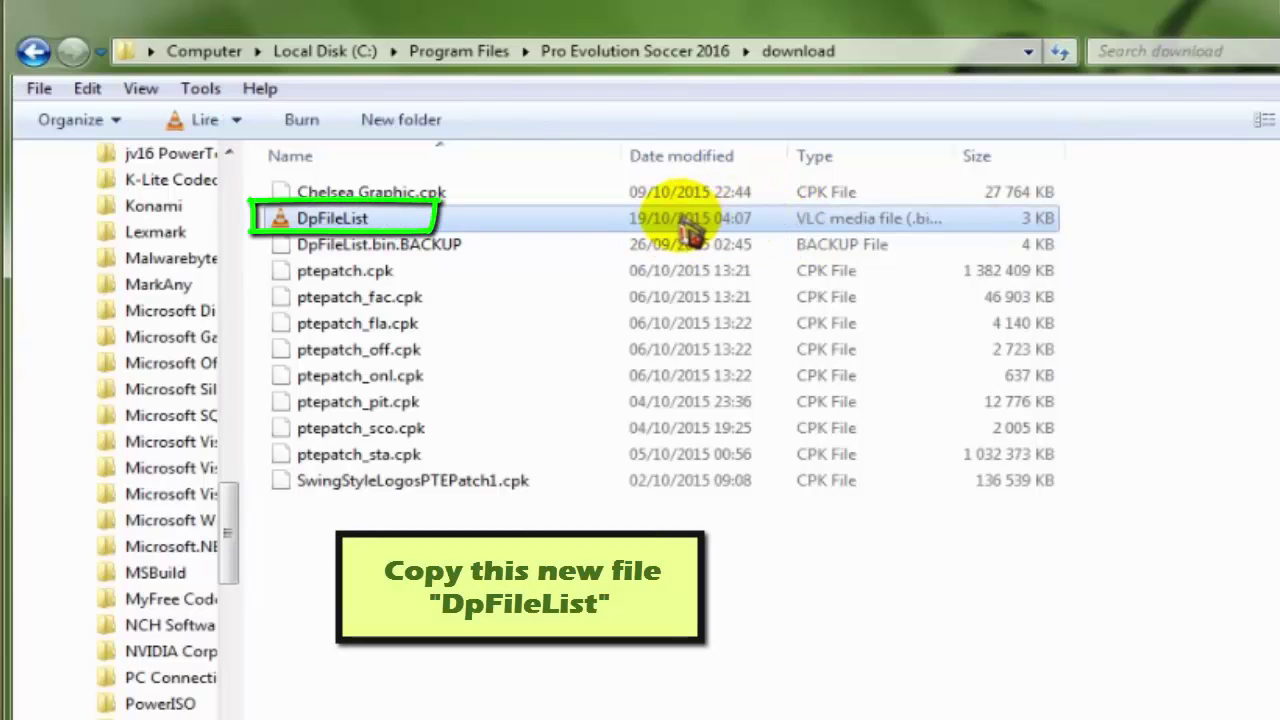
pyautogui.rightClick(698, 222)
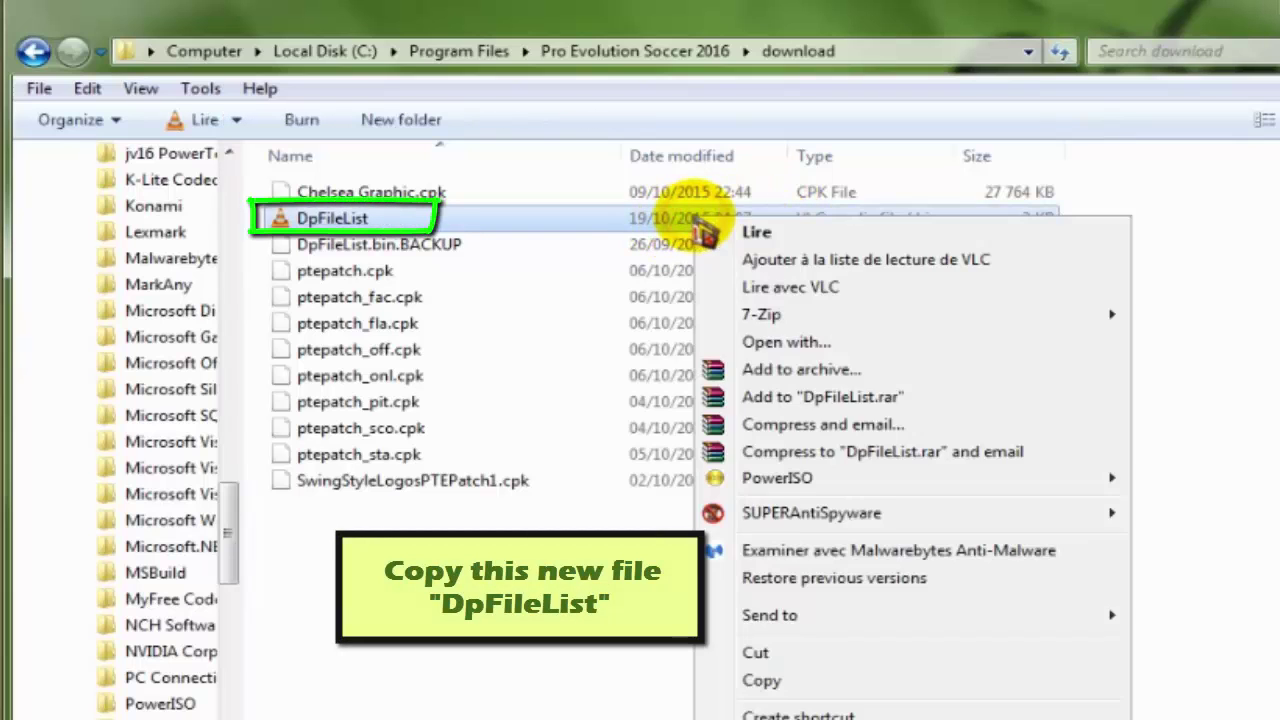
pyautogui.click(762, 681)
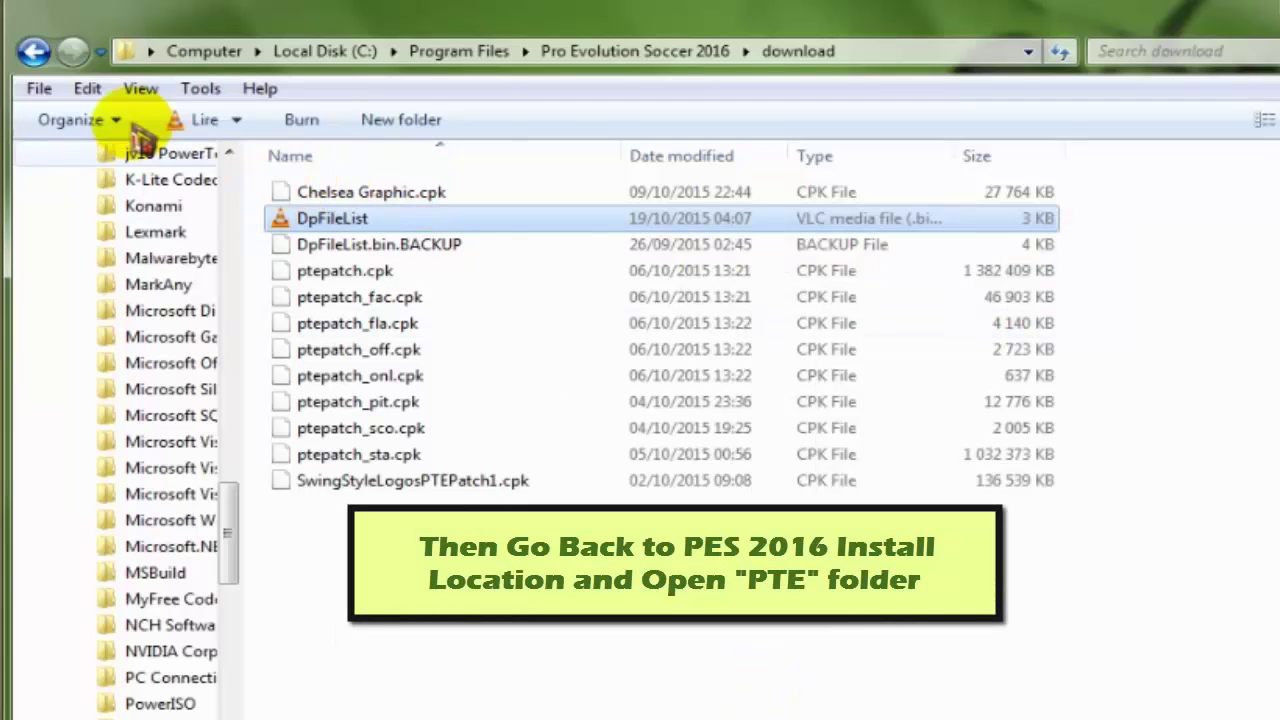
# Return to the Pro Evolution Soccer 2016 folder and go to PTE, Mode, Offline Mode
pyautogui.click(38, 52)
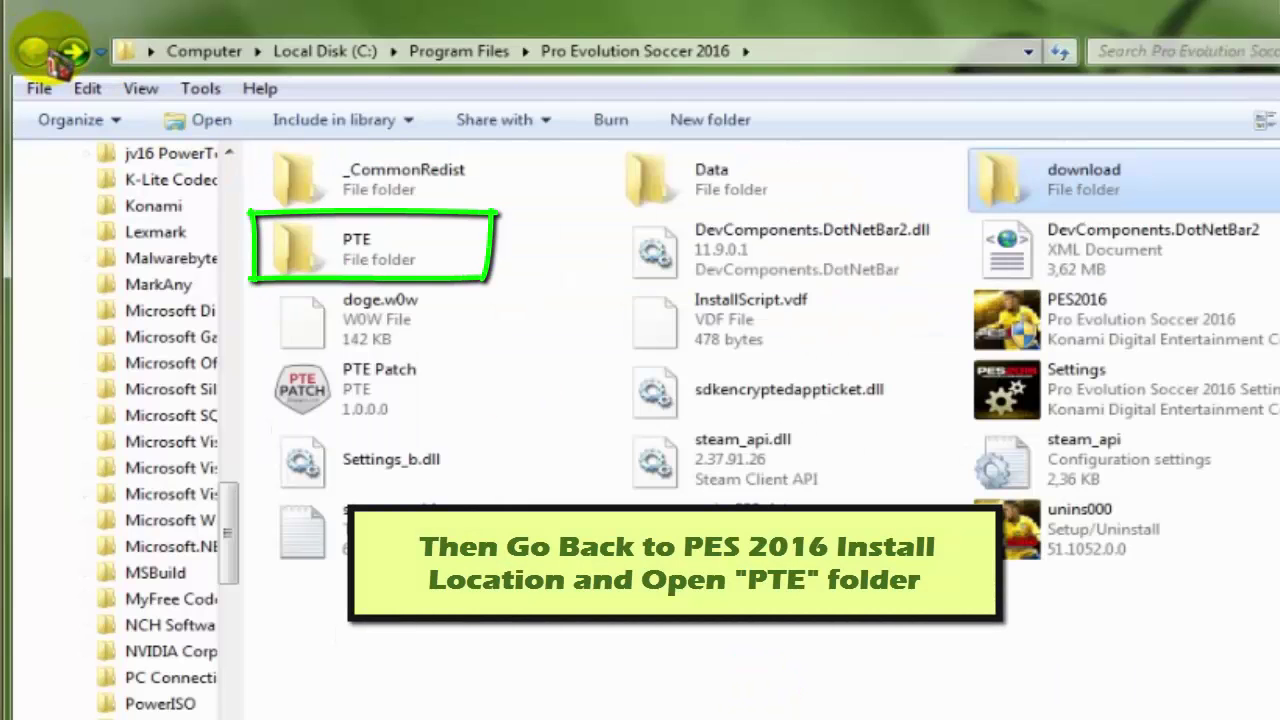
pyautogui.click(300, 245)
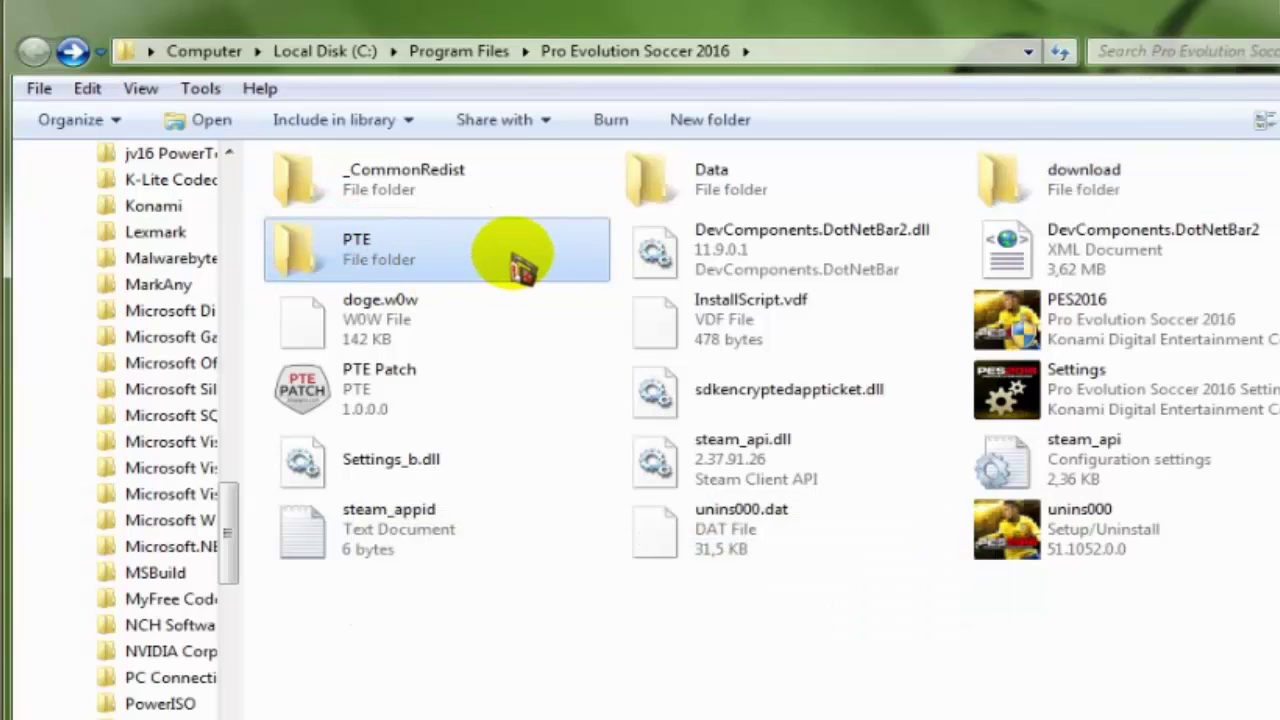
pyautogui.doubleClick(493, 258)
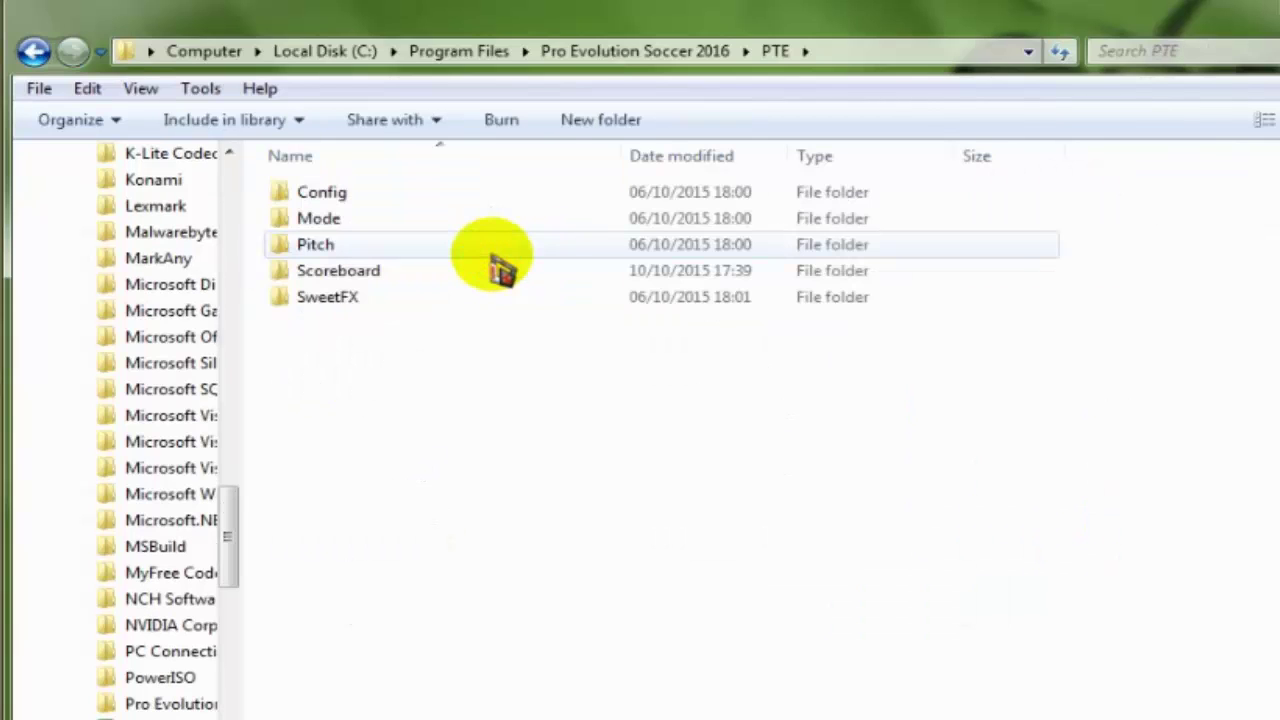
pyautogui.click(398, 218)
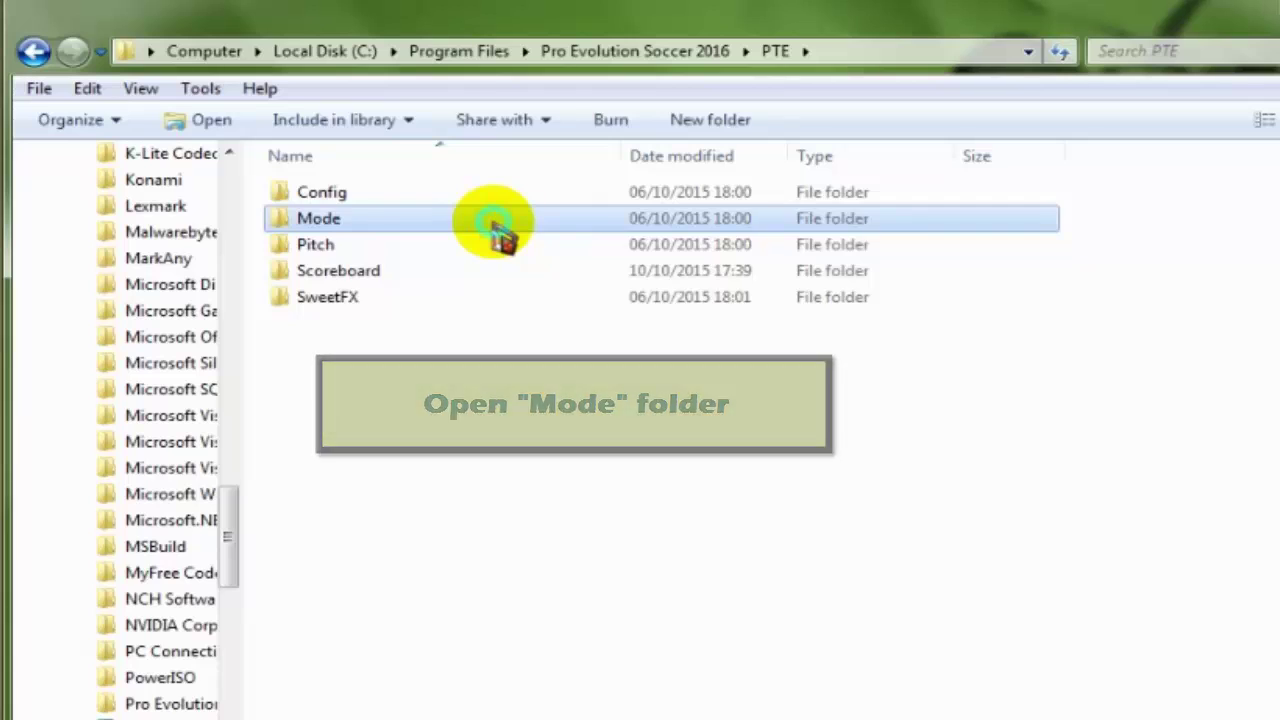
pyautogui.doubleClick(492, 220)
pyautogui.click(418, 196)
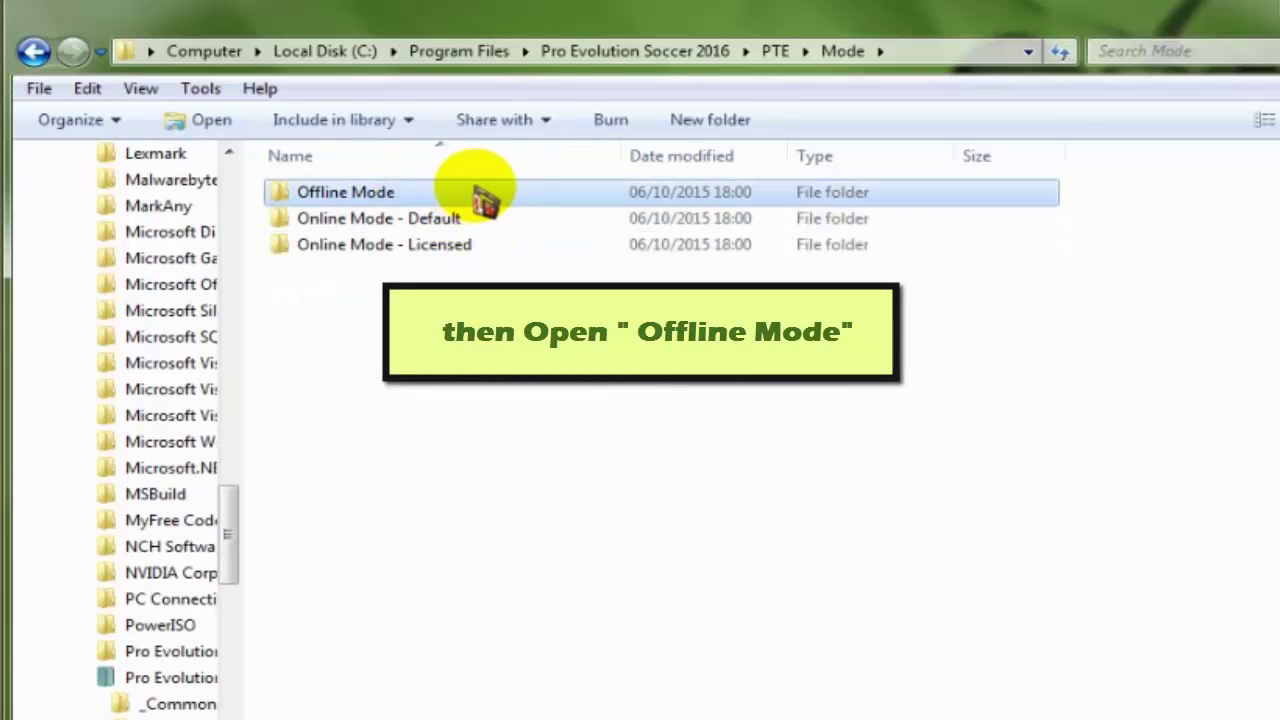
pyautogui.doubleClick(465, 193)
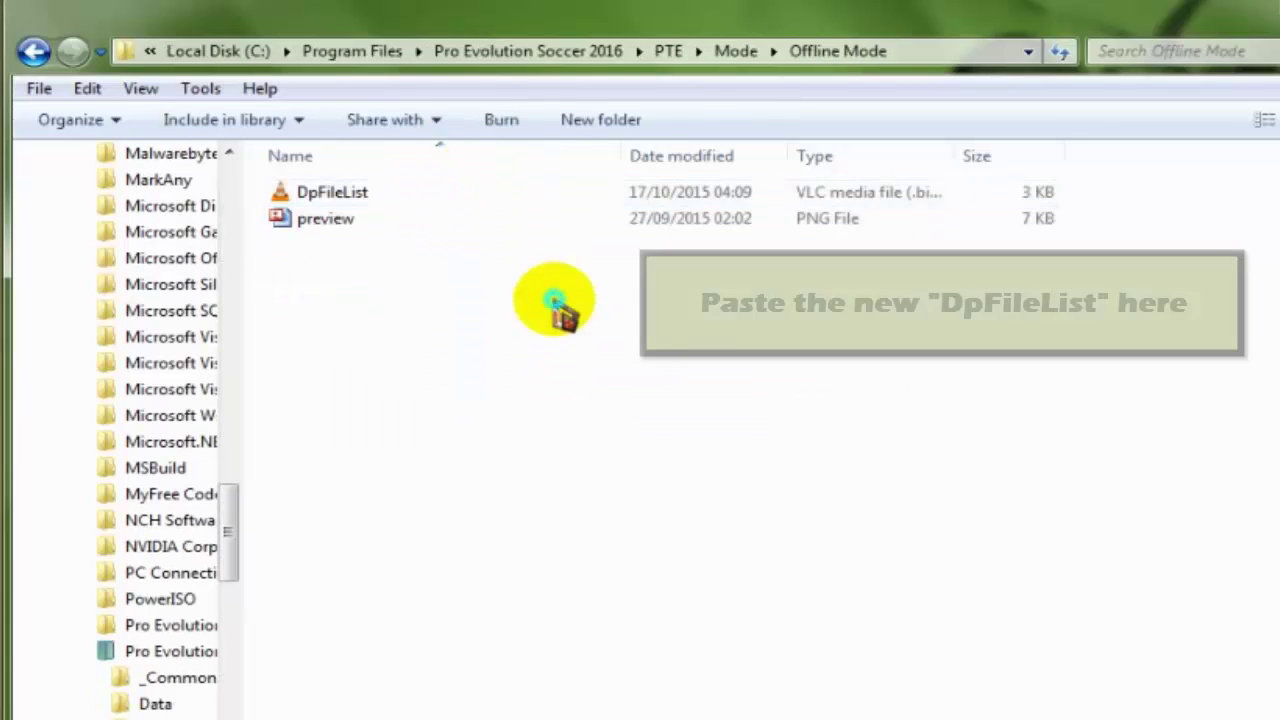
# Paste the copied DpFileList over the existing one in the Offline Mode folder with administrator permission, and close the folder window
pyautogui.rightClick(556, 303)
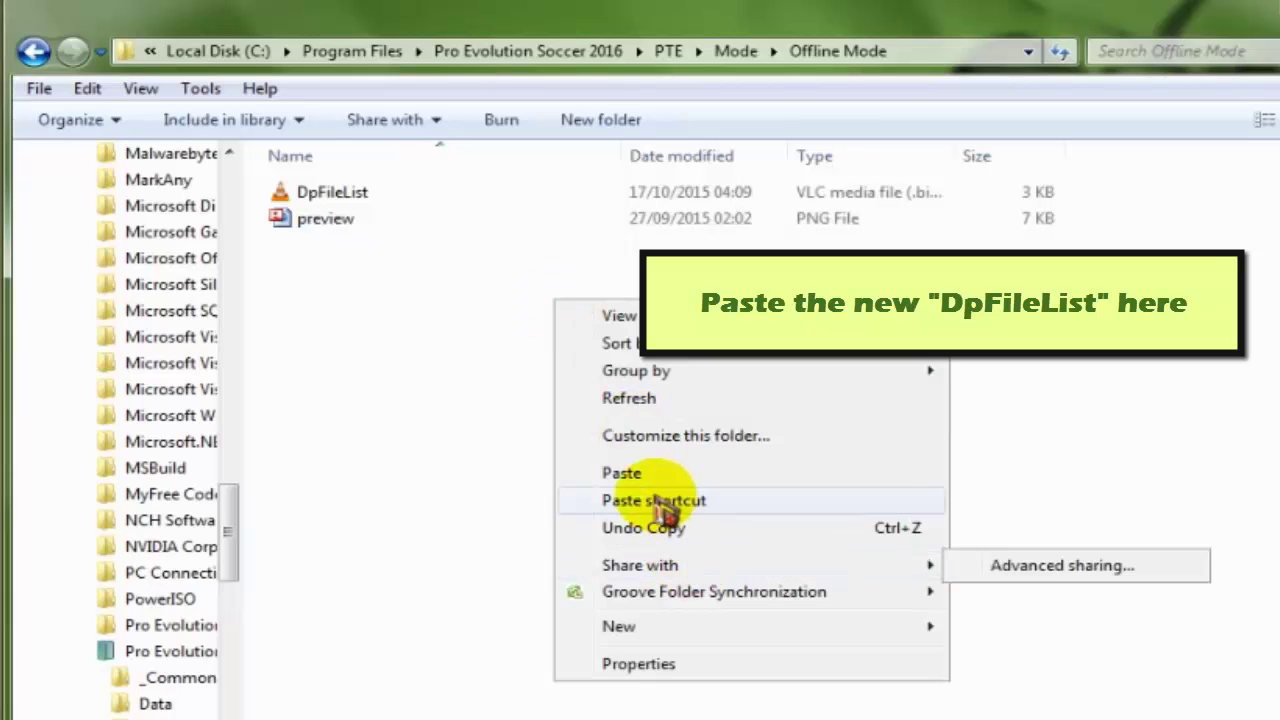
pyautogui.click(626, 478)
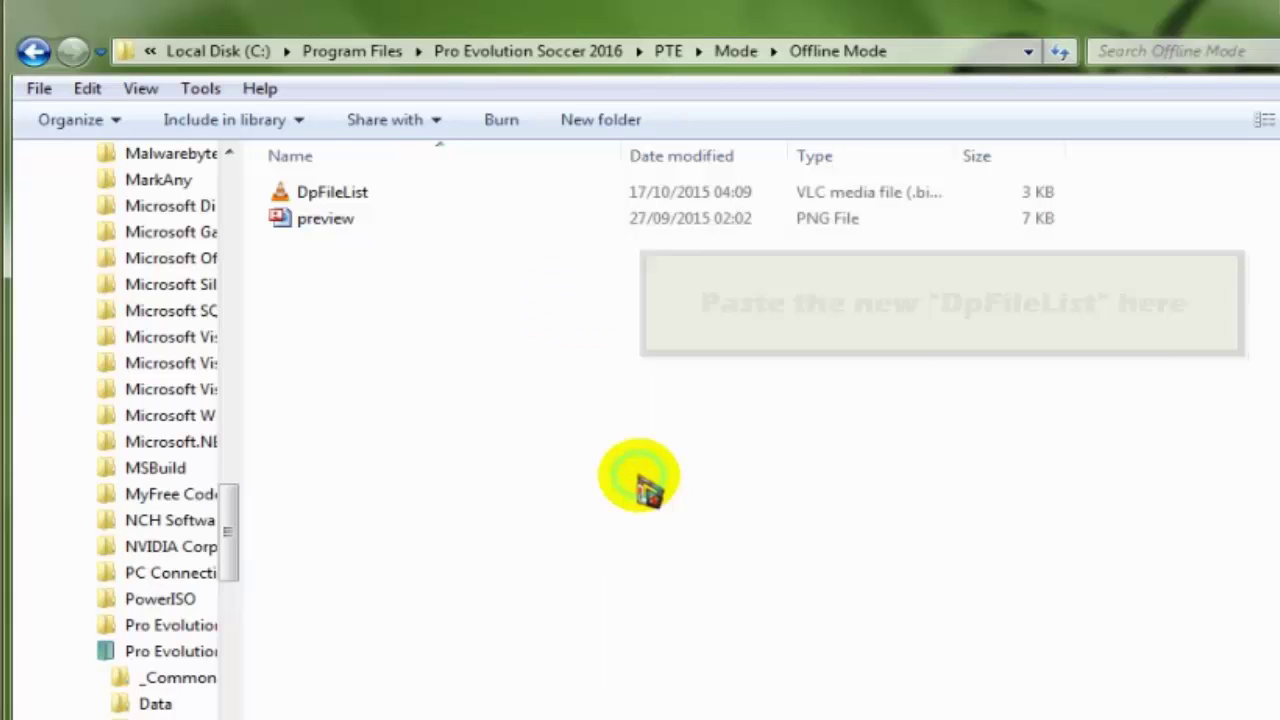
pyautogui.click(612, 335)
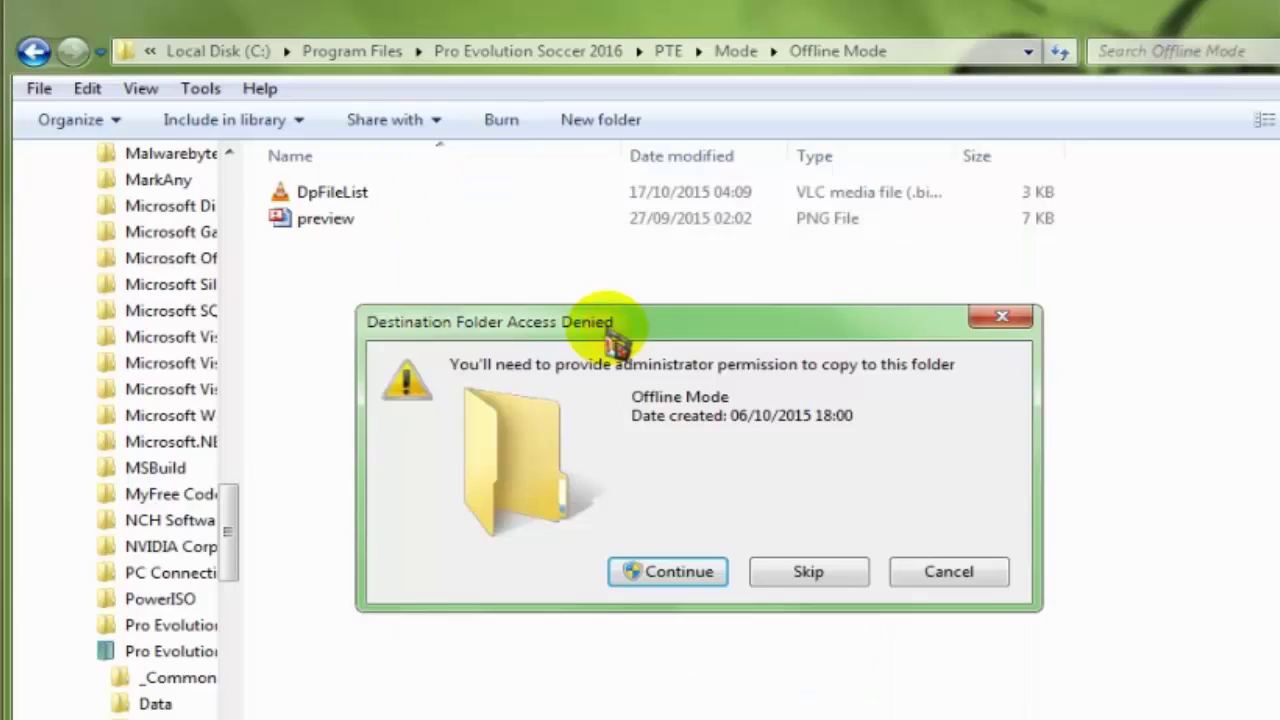
pyautogui.click(686, 565)
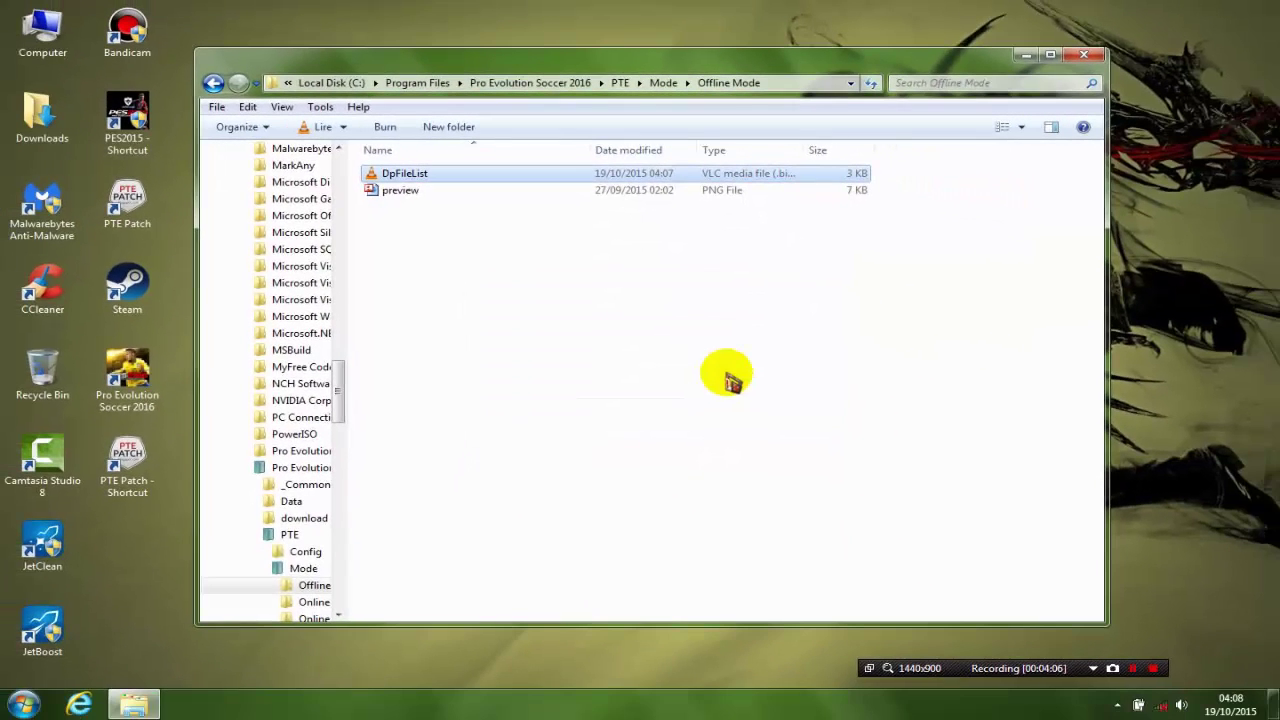
pyautogui.click(860, 297)
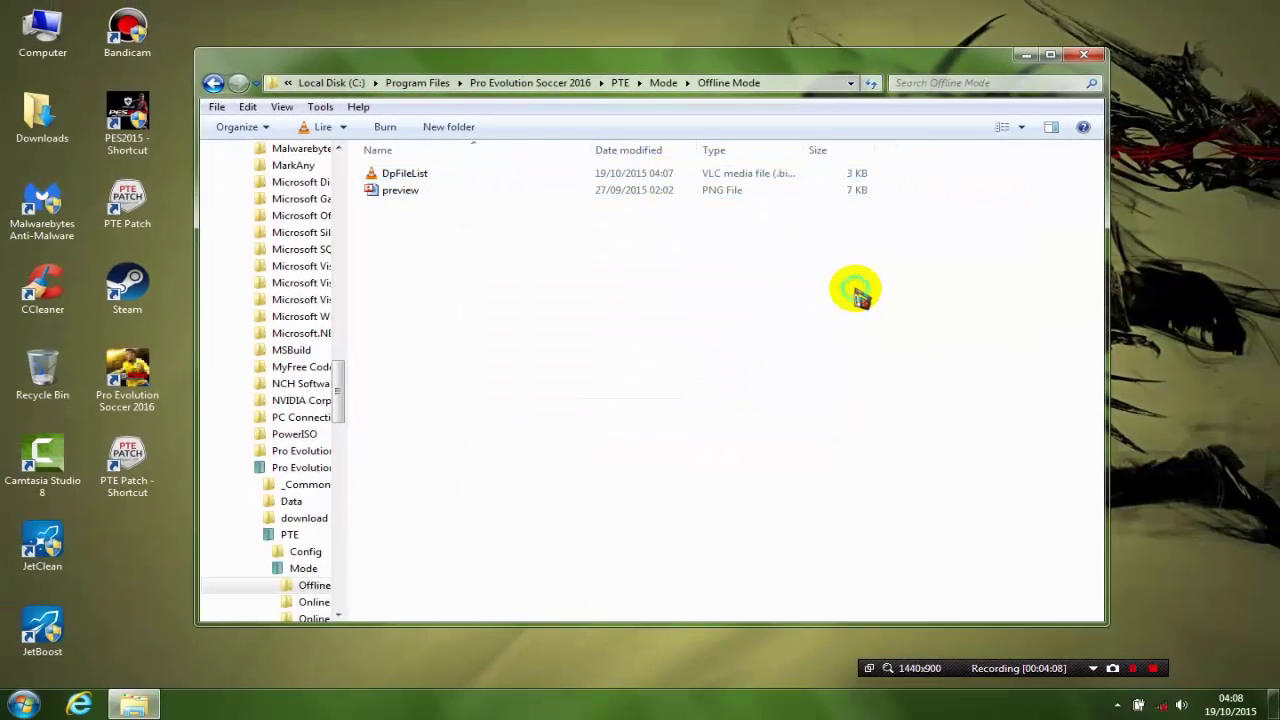
pyautogui.click(1086, 56)
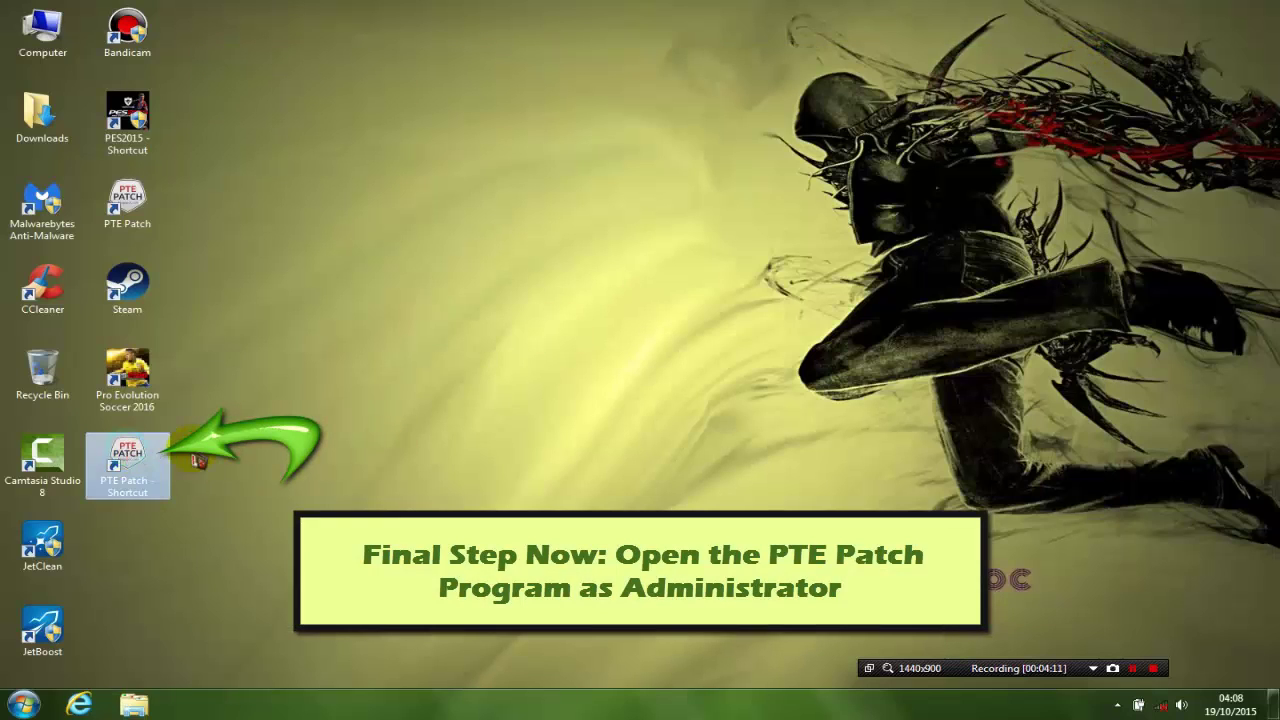
# Run the PTE Patch desktop shortcut as administrator, switch the game mode to Offline and close the Game Mode dialog
pyautogui.rightClick(149, 466)
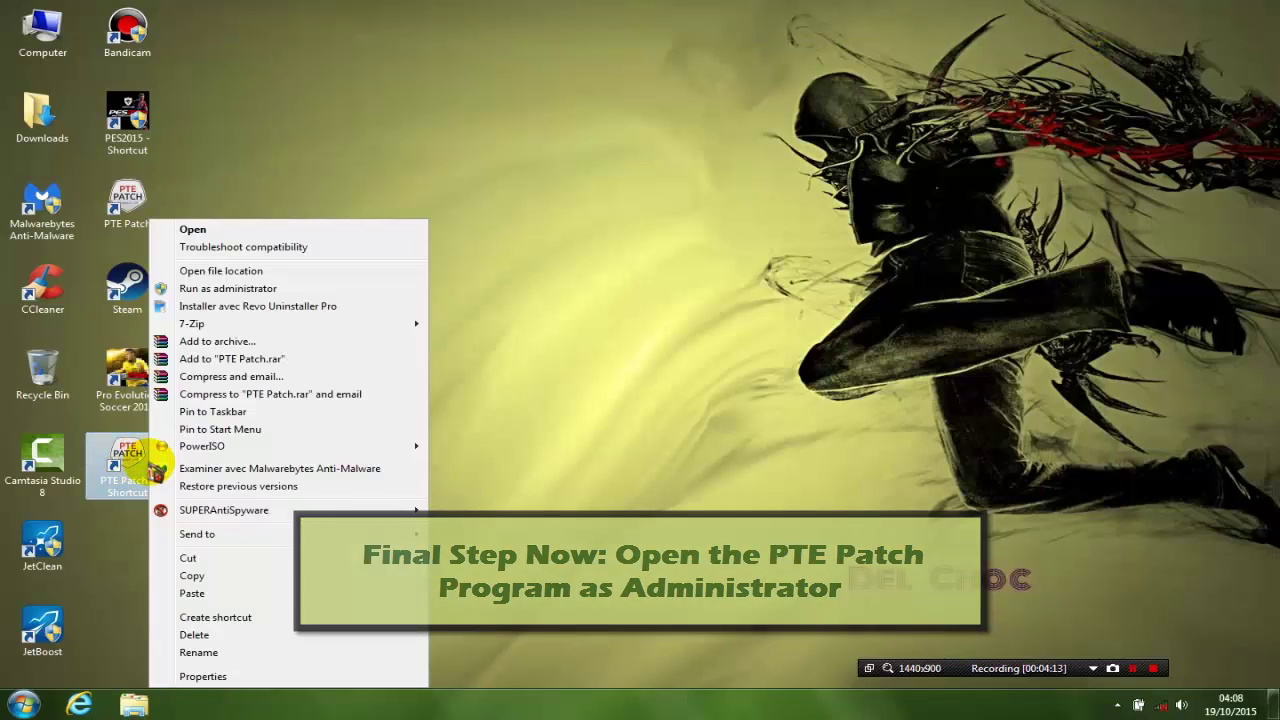
pyautogui.click(200, 292)
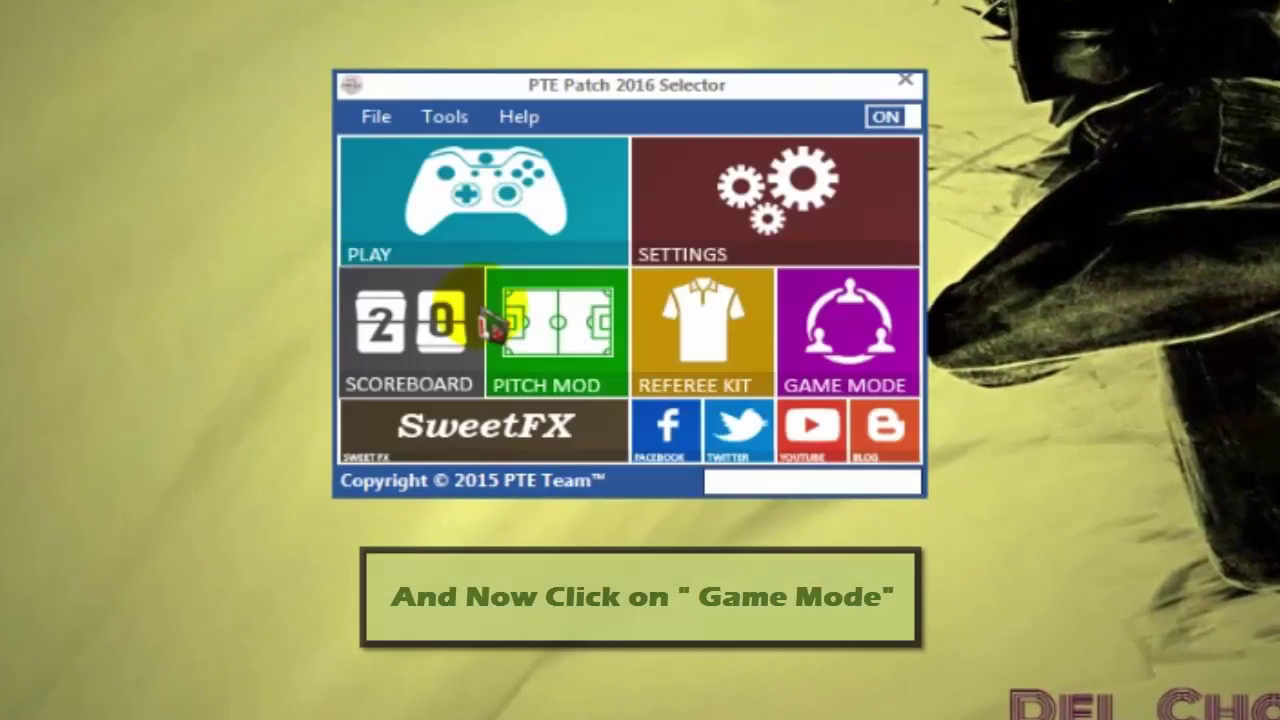
pyautogui.click(868, 330)
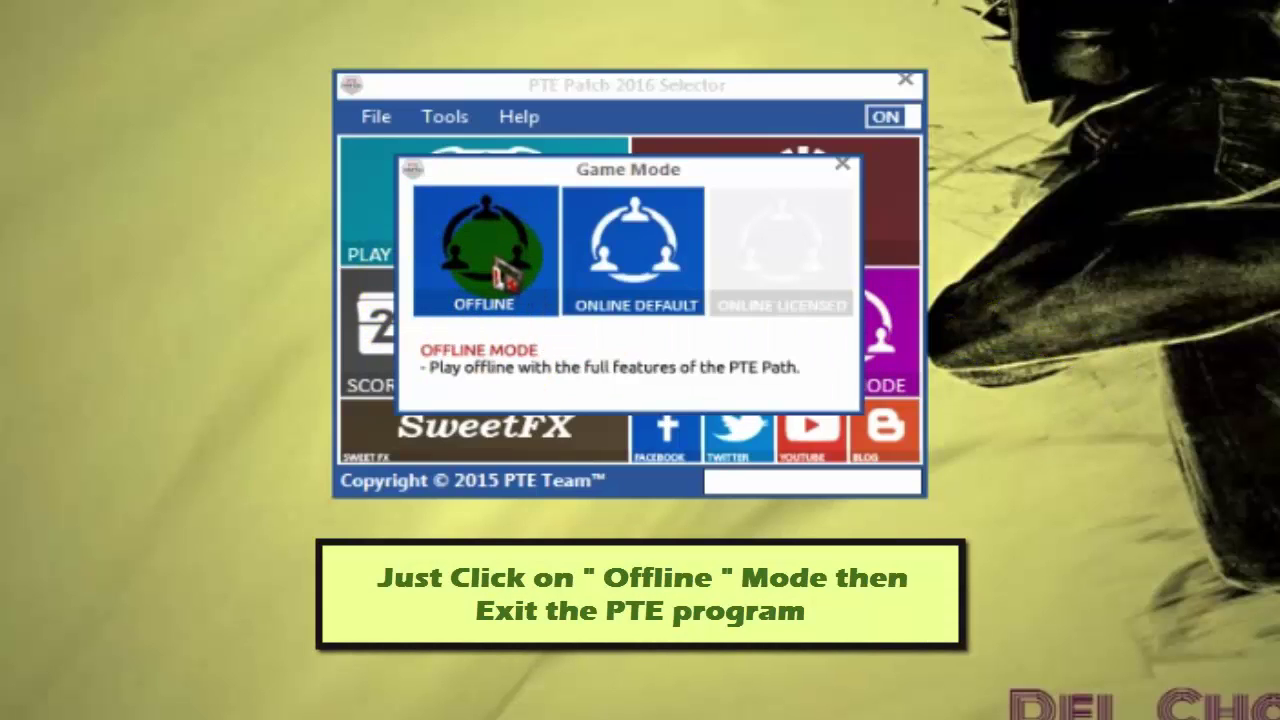
pyautogui.click(497, 262)
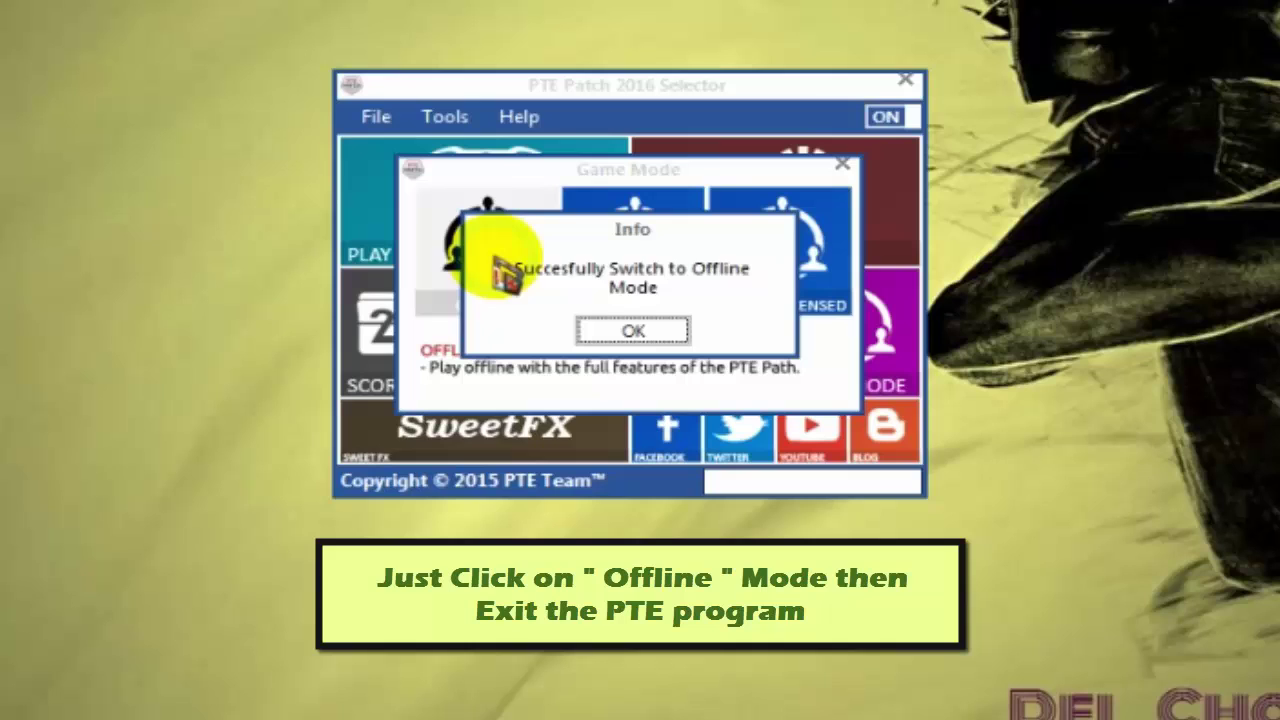
pyautogui.click(633, 332)
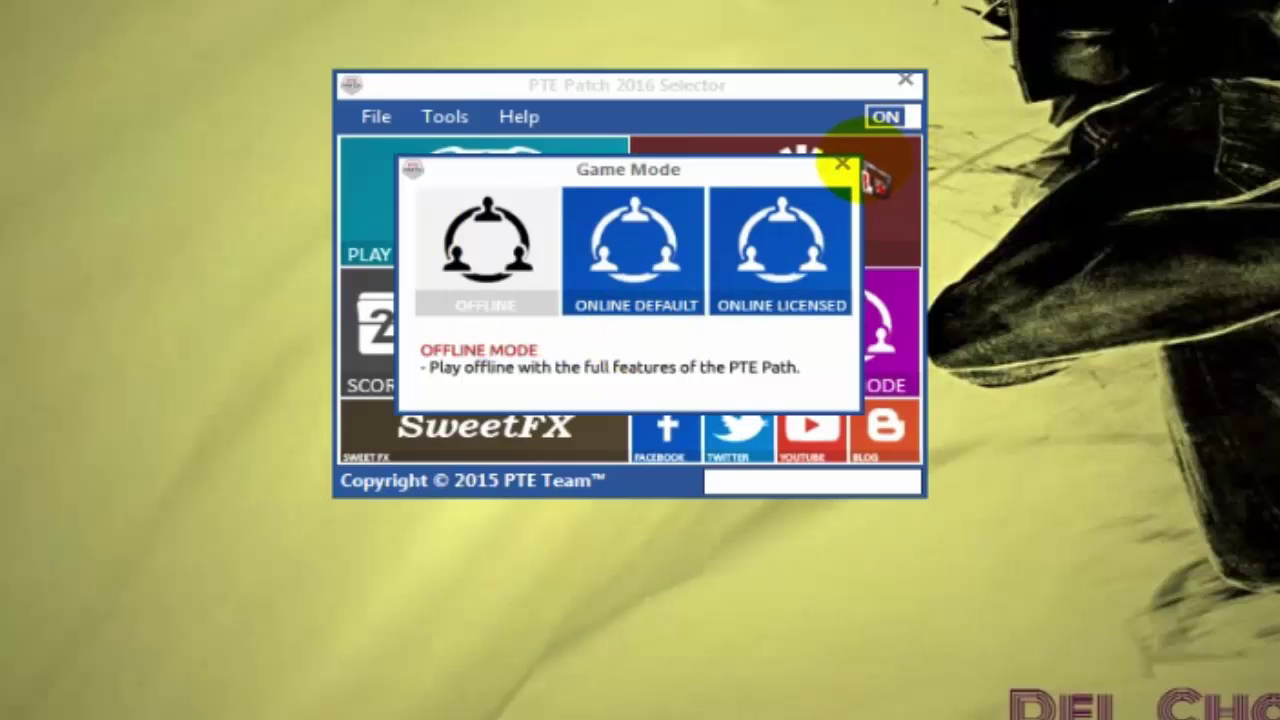
pyautogui.click(845, 162)
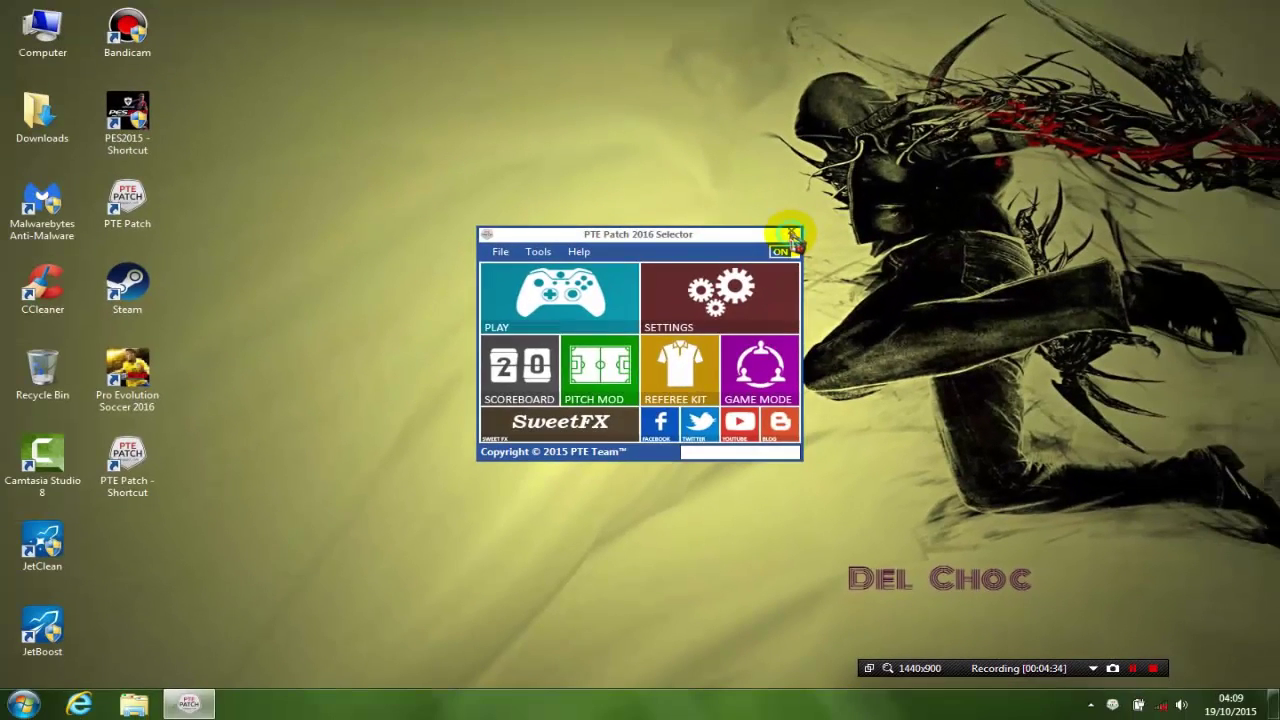
# Close the PTE Patch 2016 Selector, switch to Pro Evolution Soccer 2016 and continue past its start screen to the main menu
pyautogui.click(791, 234)
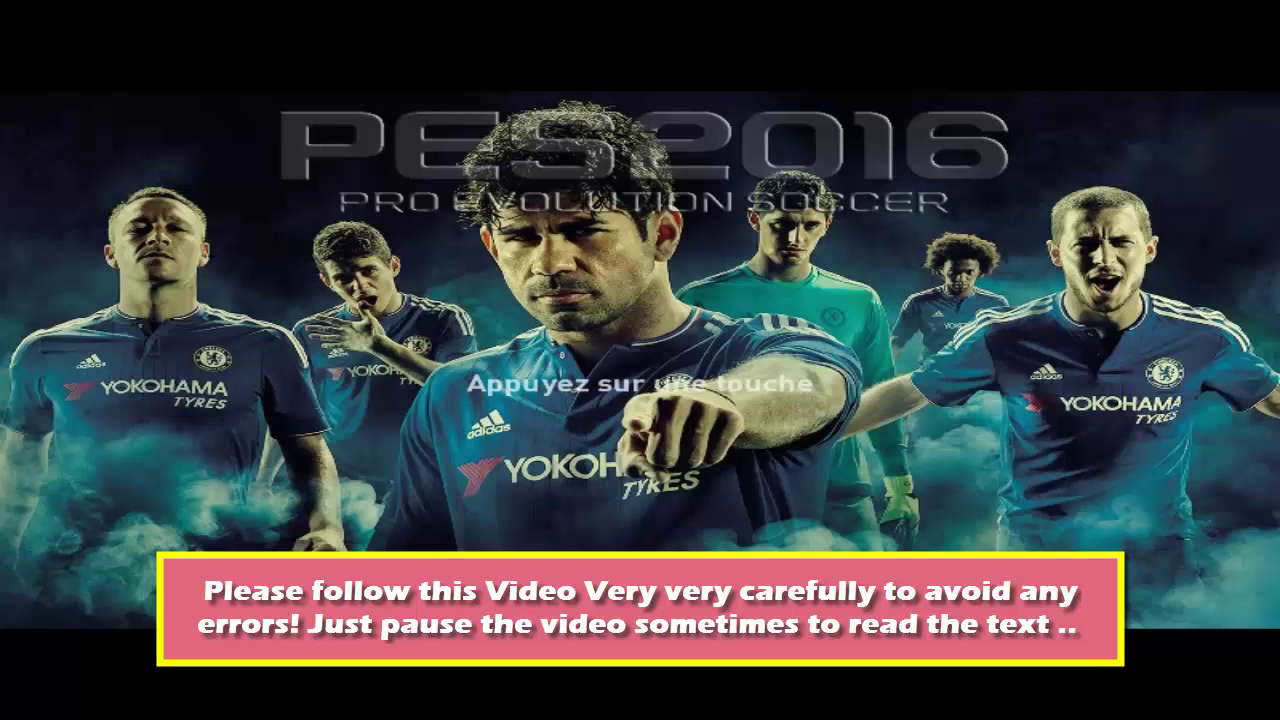
pyautogui.press('Return')
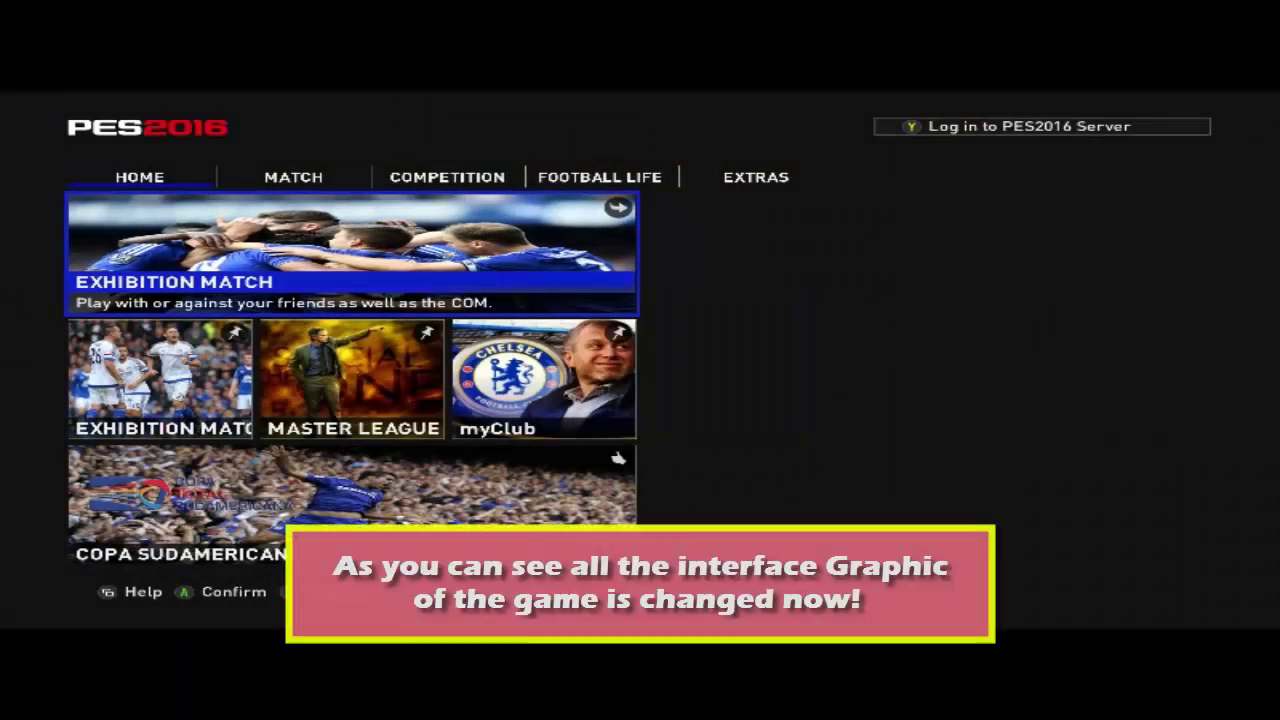
# Examine the Chelsea tile graphics on the Home and Match pages of the main menu
pyautogui.click(352, 380)
pyautogui.click(543, 380)
pyautogui.click(352, 380)
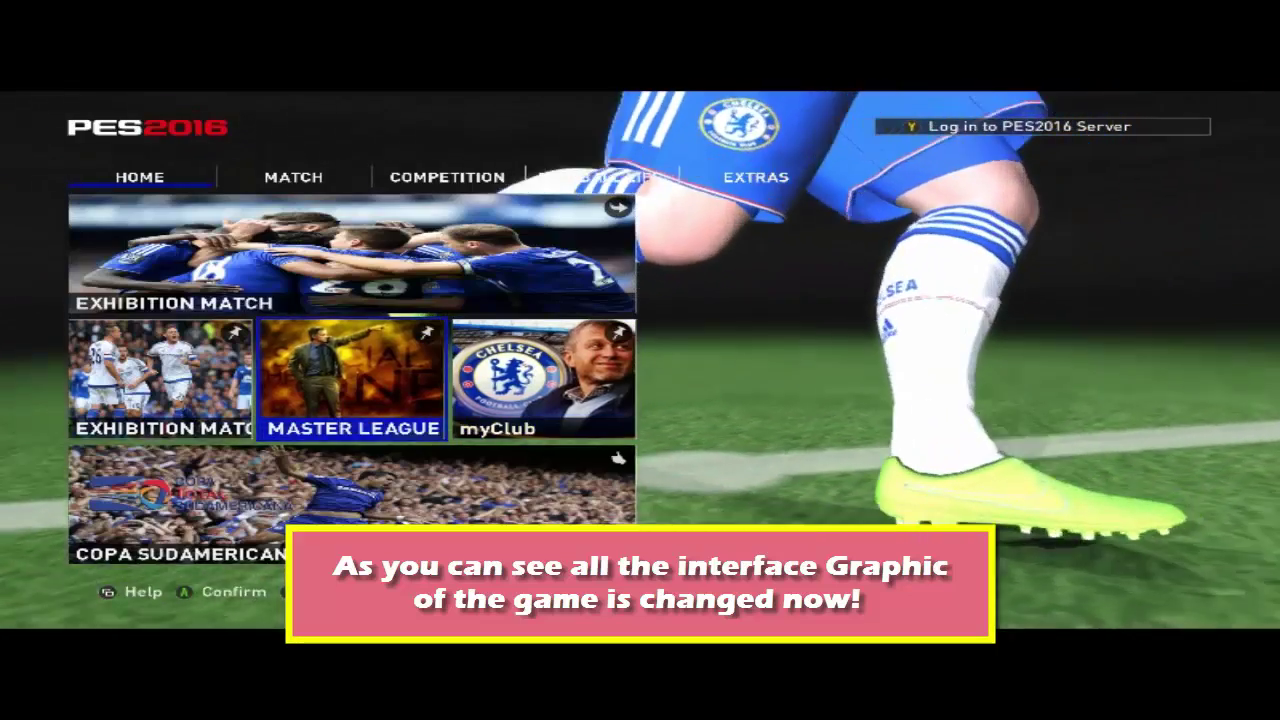
pyautogui.click(180, 505)
pyautogui.click(293, 177)
pyautogui.click(255, 380)
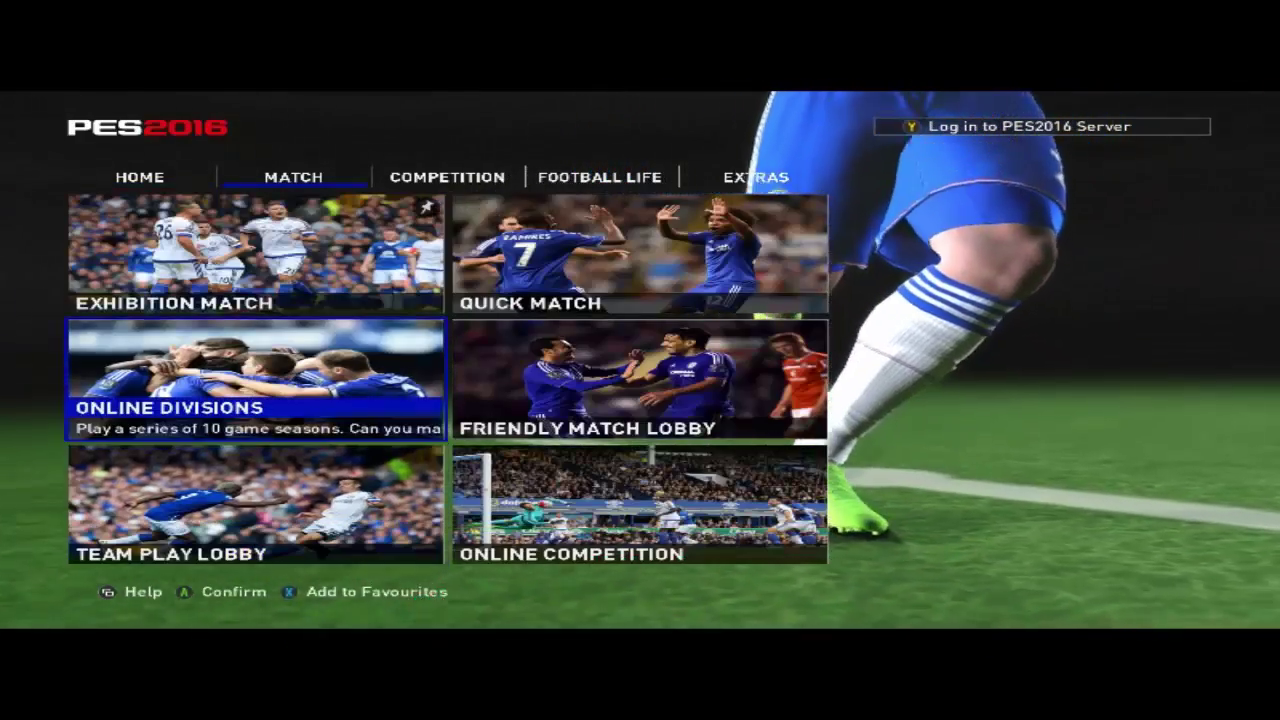
pyautogui.click(255, 255)
pyautogui.click(640, 380)
pyautogui.click(640, 505)
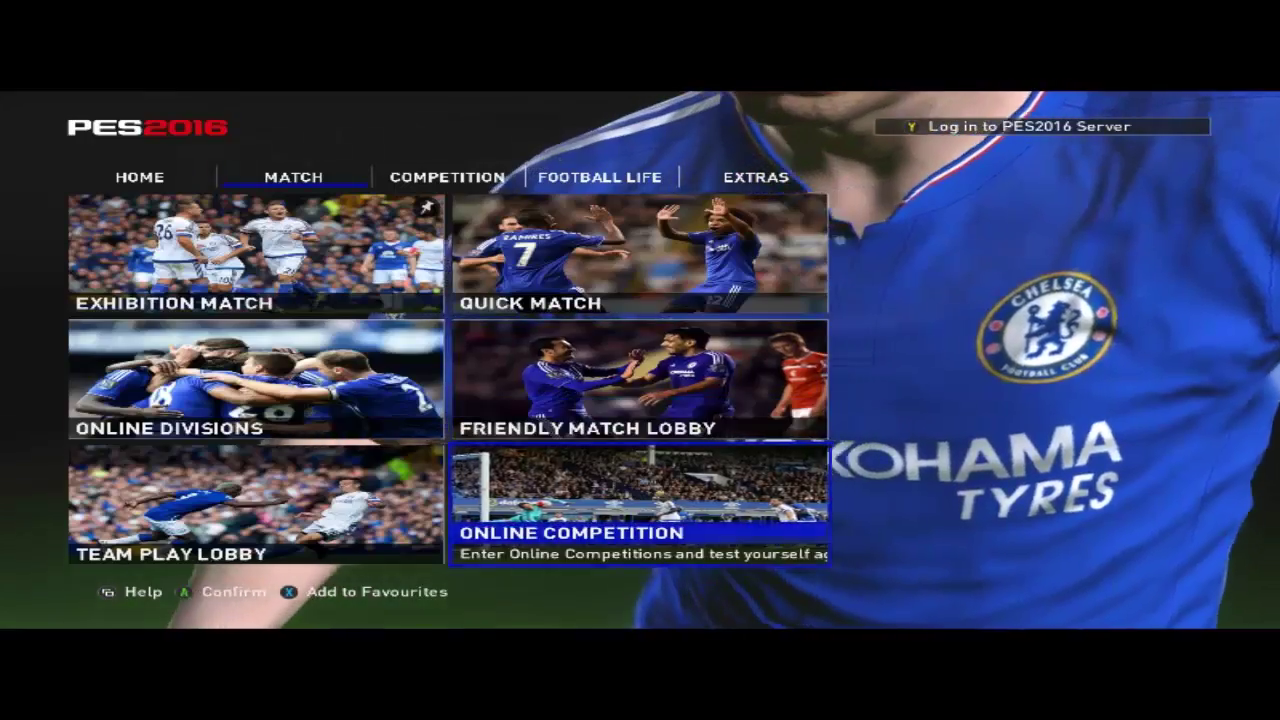
# Examine the tile graphics of the Competition page, from AFC Champions League to League and Cup
pyautogui.click(447, 177)
pyautogui.click(255, 505)
pyautogui.click(255, 380)
pyautogui.click(255, 255)
pyautogui.click(640, 255)
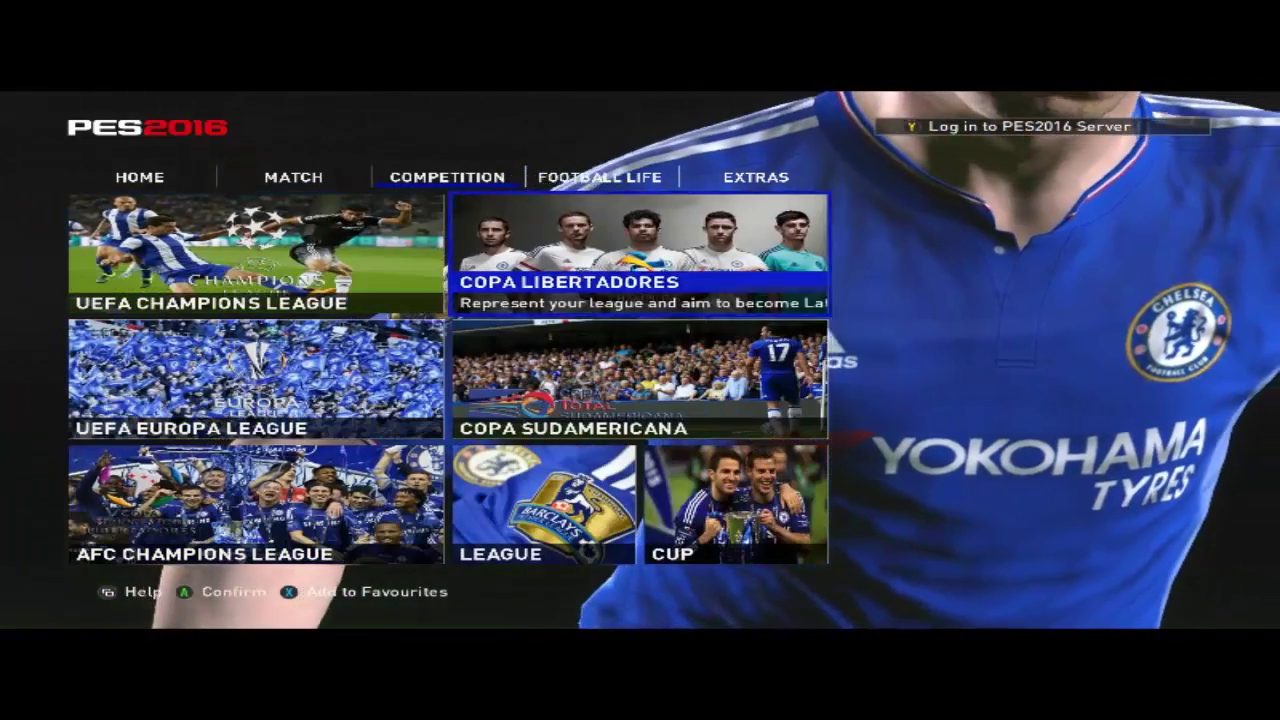
pyautogui.click(640, 380)
pyautogui.click(545, 505)
pyautogui.click(735, 505)
# Check the tile graphics on the Football Life and Extras pages
pyautogui.click(600, 177)
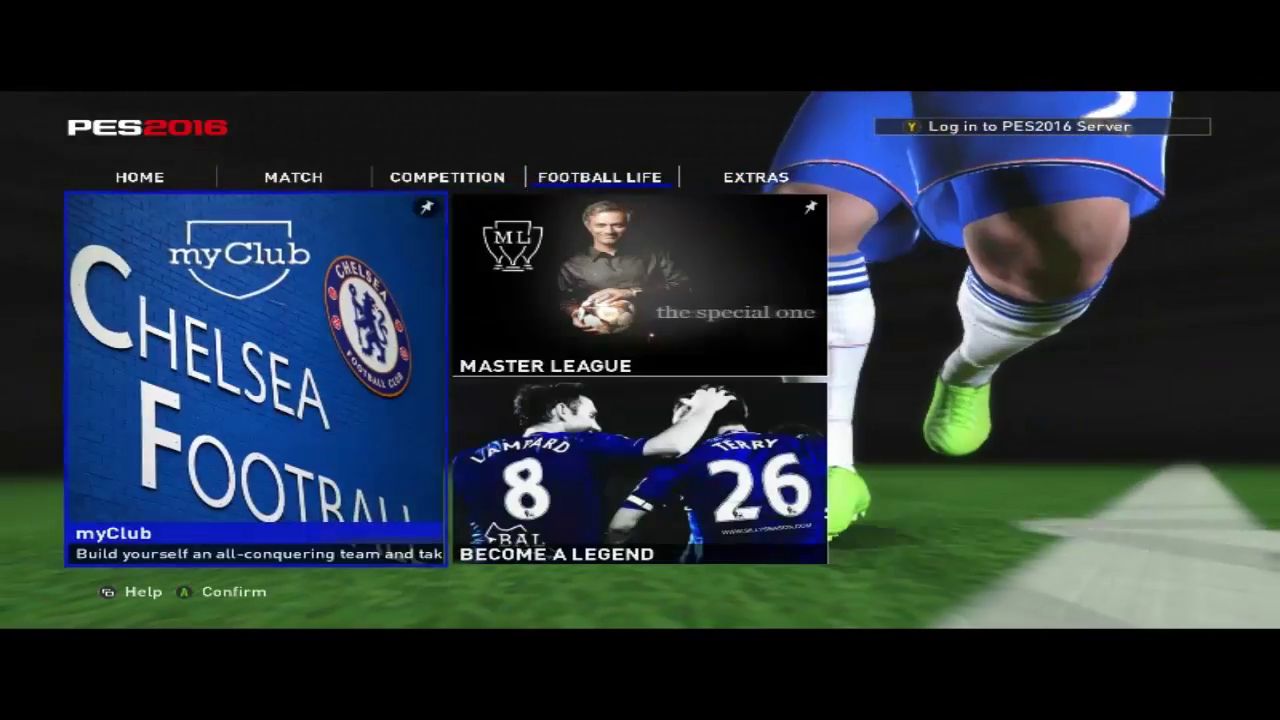
pyautogui.click(640, 280)
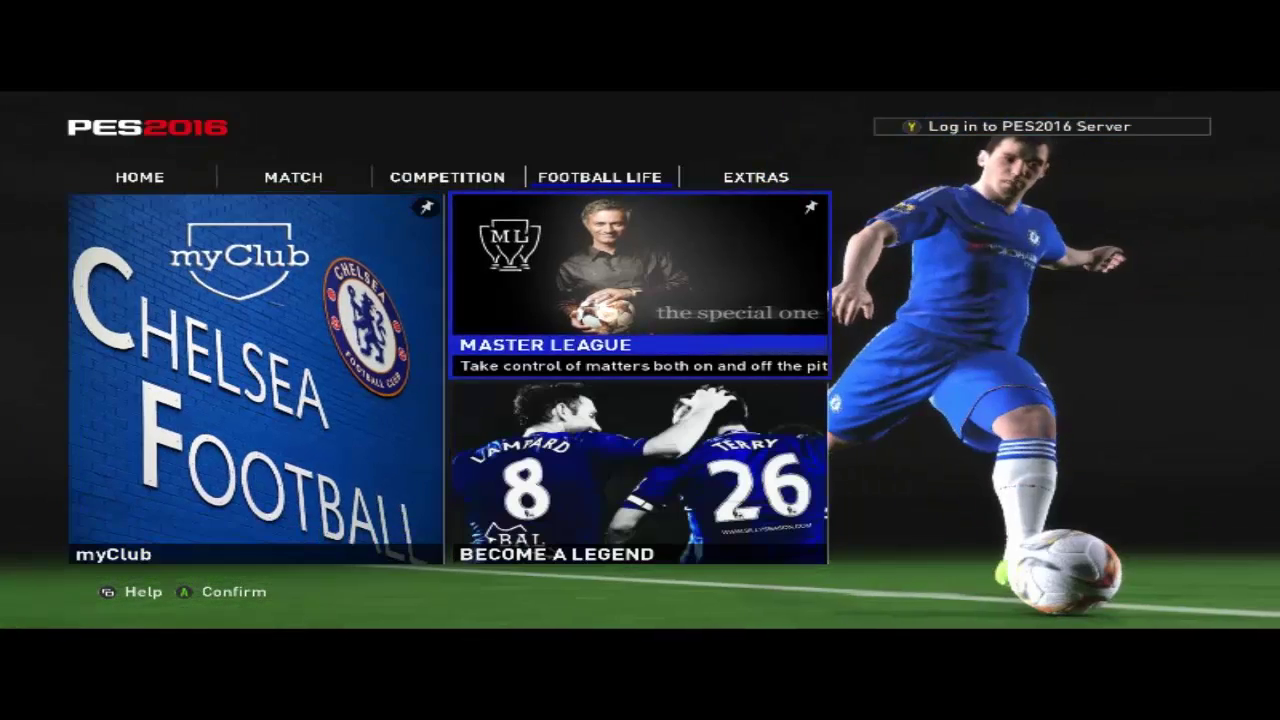
pyautogui.click(640, 470)
pyautogui.press('Right')
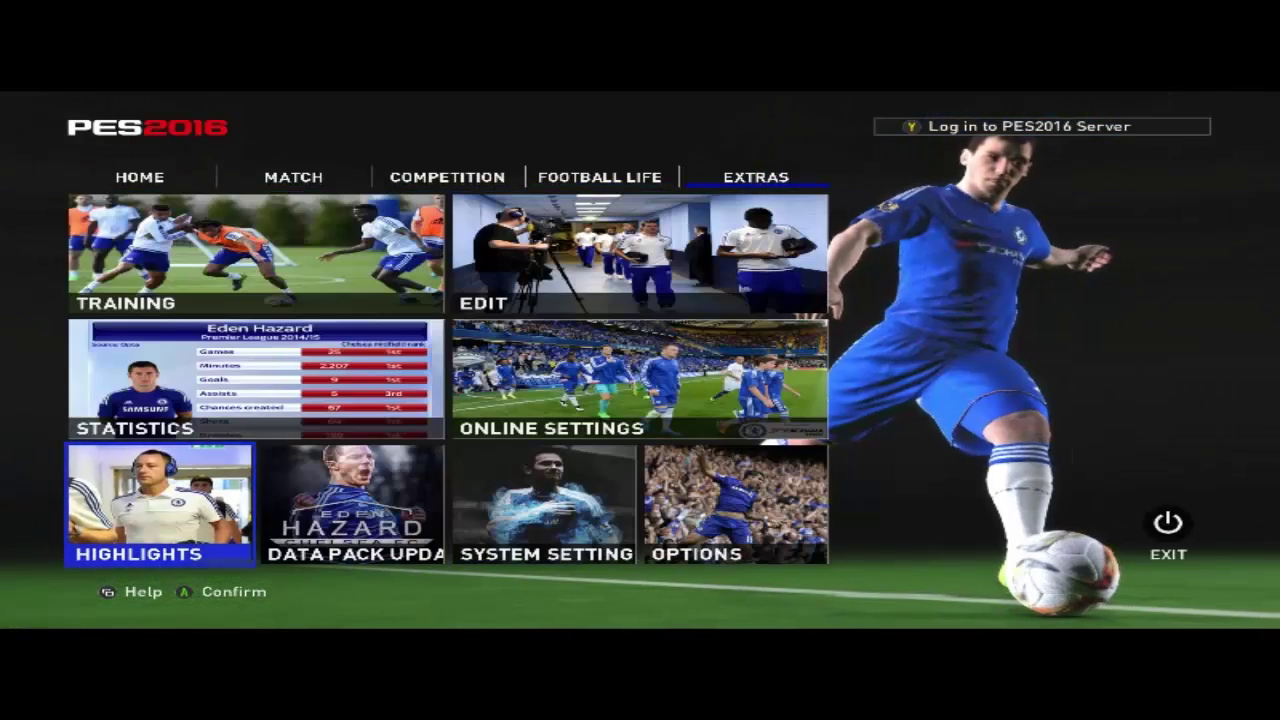
pyautogui.click(255, 378)
pyautogui.click(640, 378)
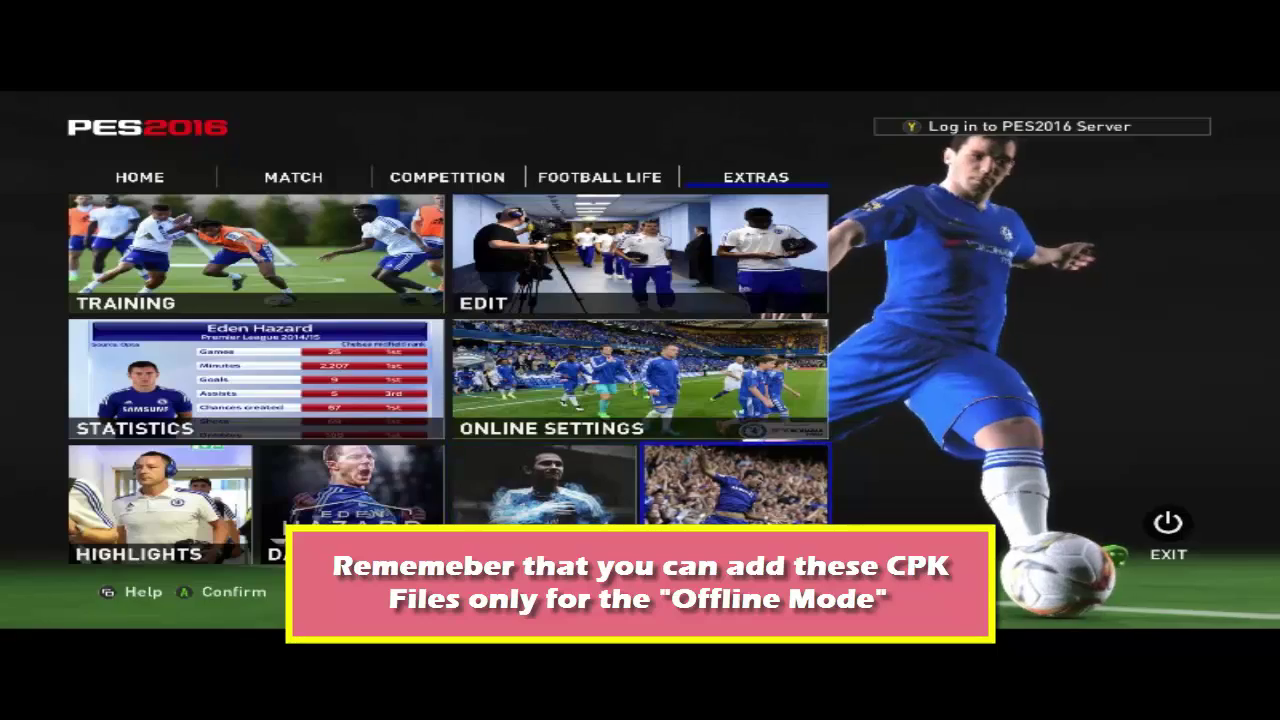
# Set up an Exhibition Match with Chelsea from the Premier League as home team and 1. Bundesliga as the away league
pyautogui.press('Right')
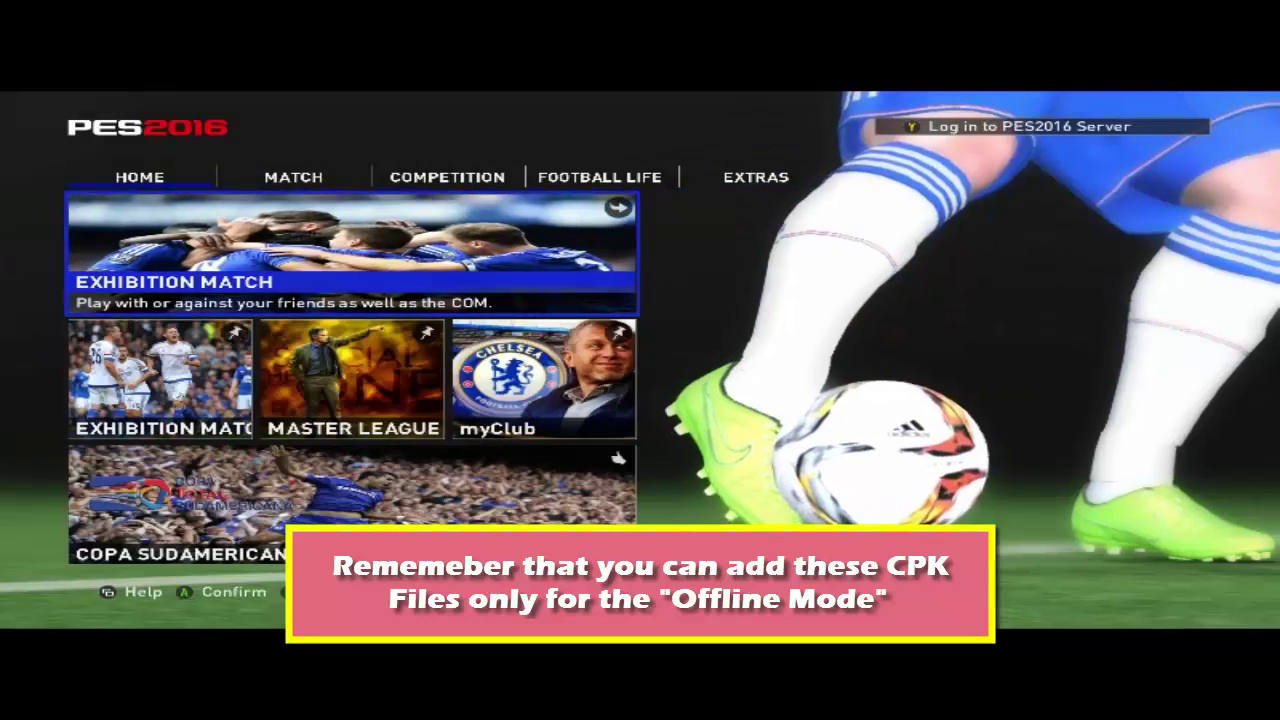
pyautogui.press('Return')
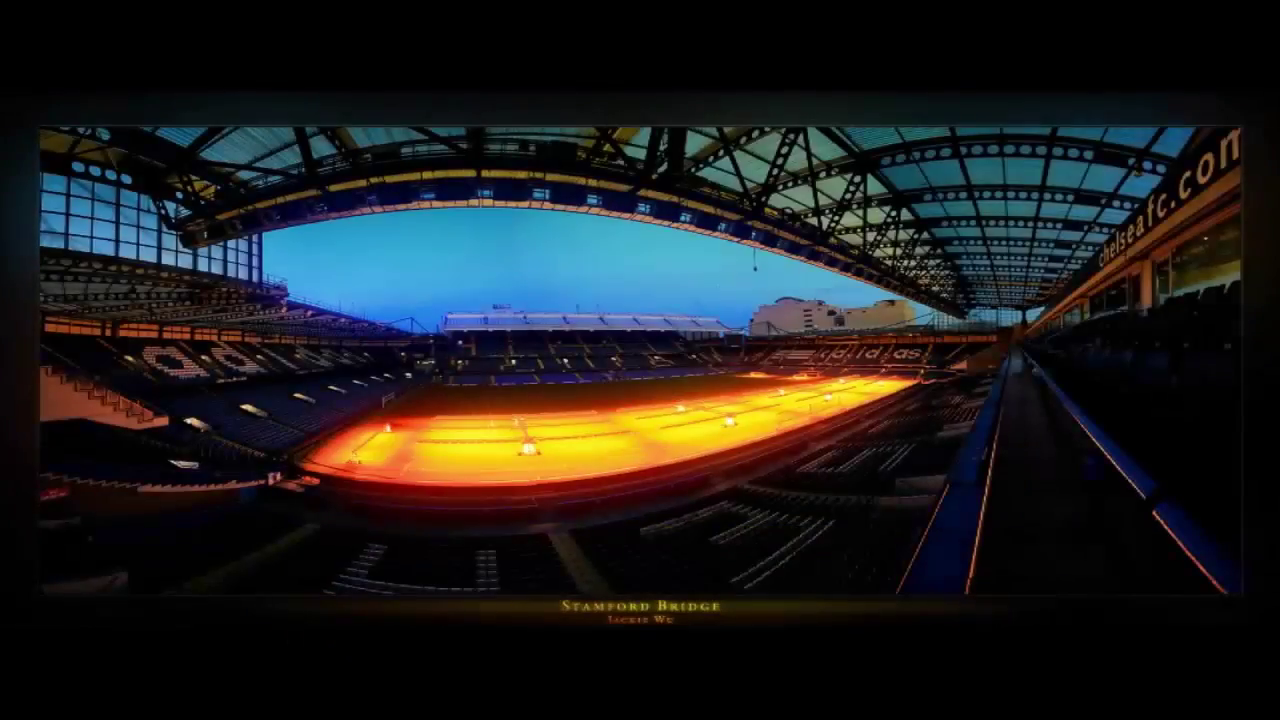
pyautogui.press('Return')
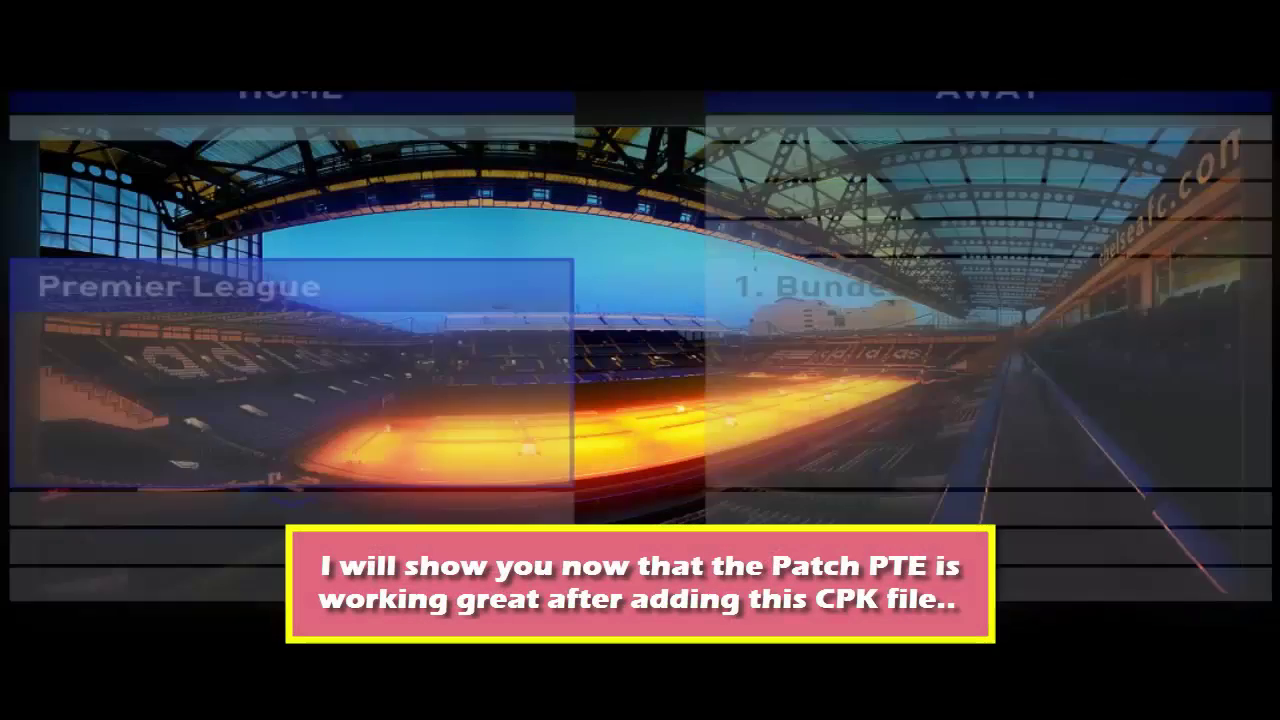
pyautogui.press('Return')
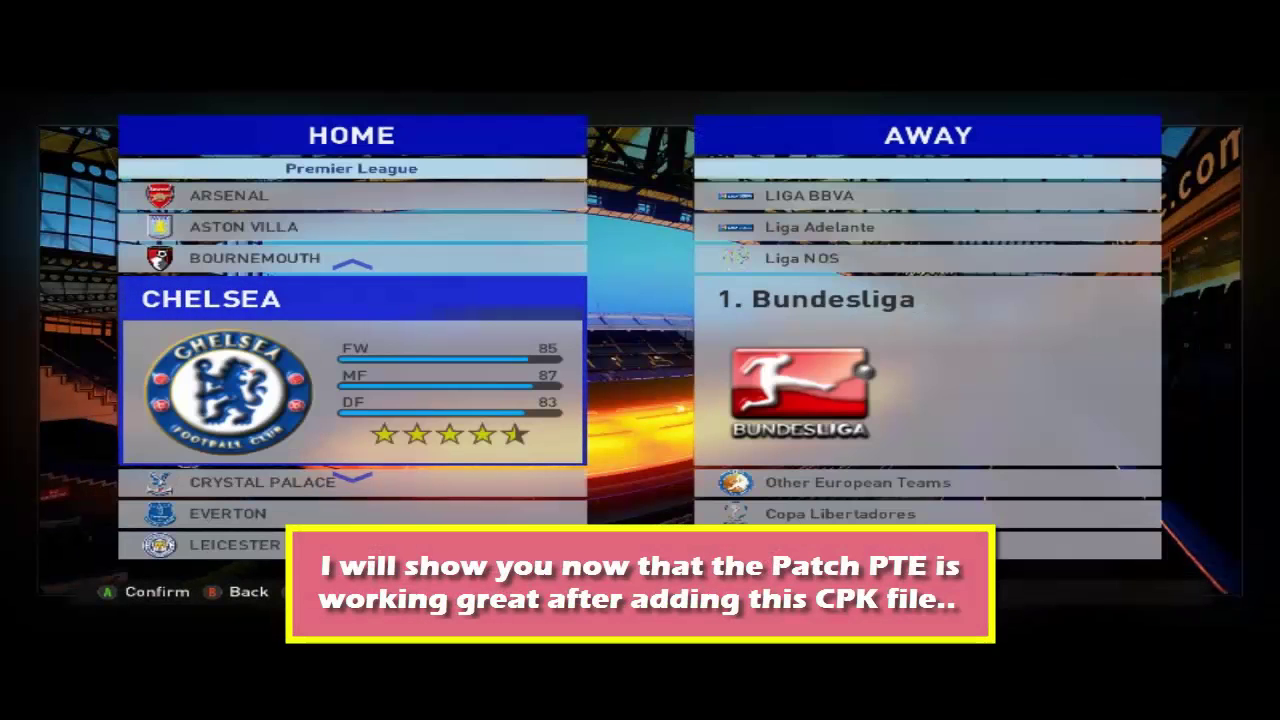
pyautogui.press('Return')
pyautogui.press('Return')
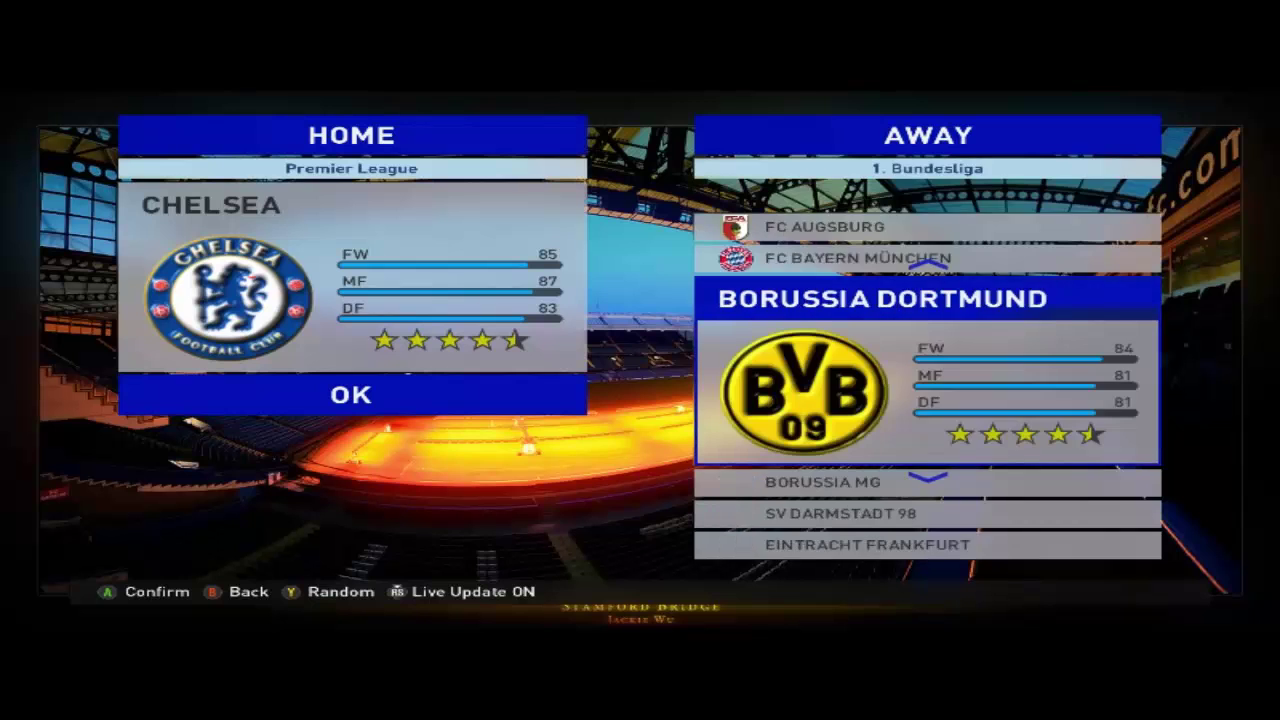
# Look through the 1. Bundesliga clubs and their logos, and choose Borussia Dortmund as the away team
pyautogui.press('Up')
pyautogui.press('Up')
pyautogui.press('Down')
pyautogui.press('Down')
pyautogui.press('Down')
pyautogui.press('Down')
pyautogui.press('Down')
pyautogui.press('Down')
pyautogui.press('Down')
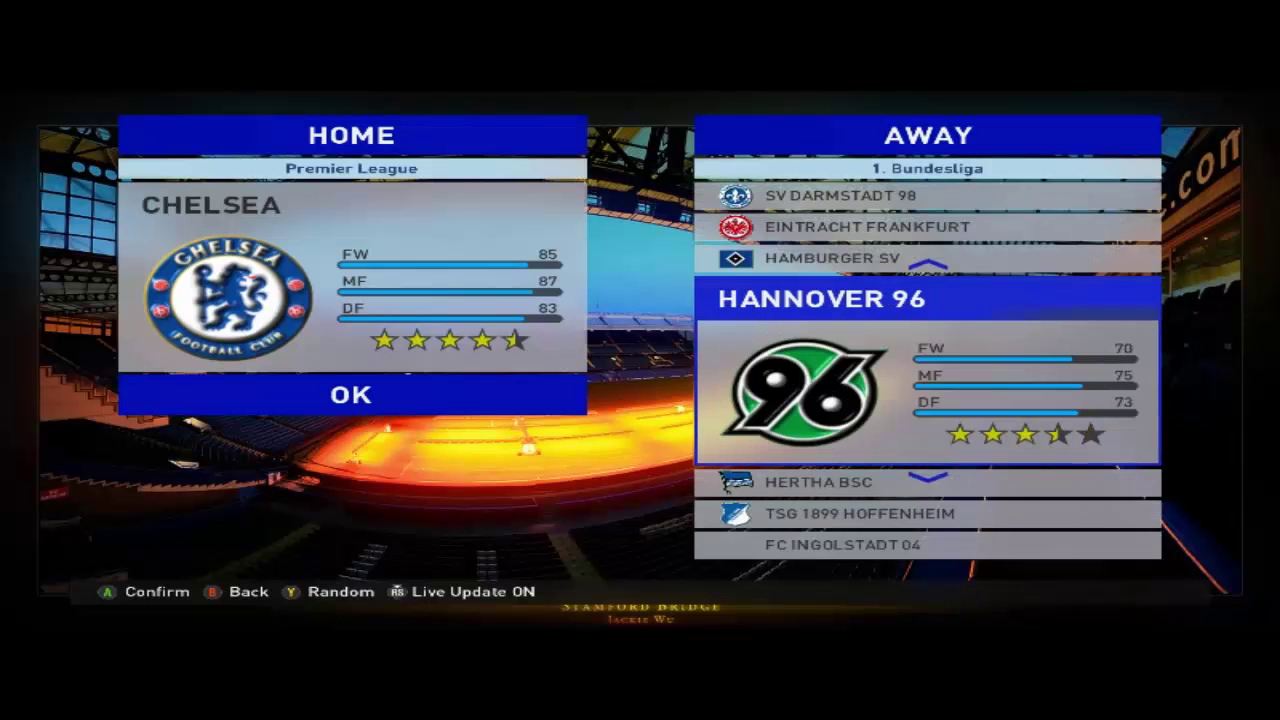
pyautogui.press('Down')
pyautogui.press('Up')
pyautogui.press('Up')
pyautogui.press('Up')
pyautogui.press('Up')
pyautogui.press('Up')
pyautogui.press('Up')
pyautogui.press('Up')
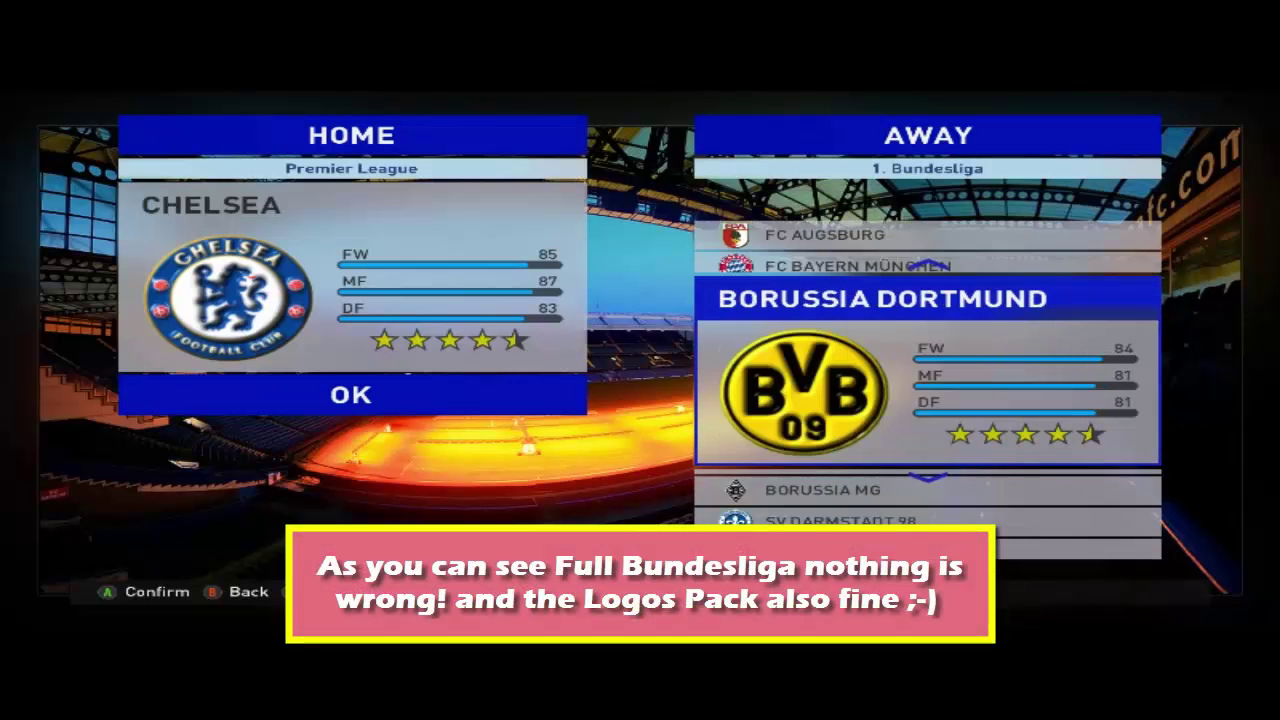
pyautogui.press('Return')
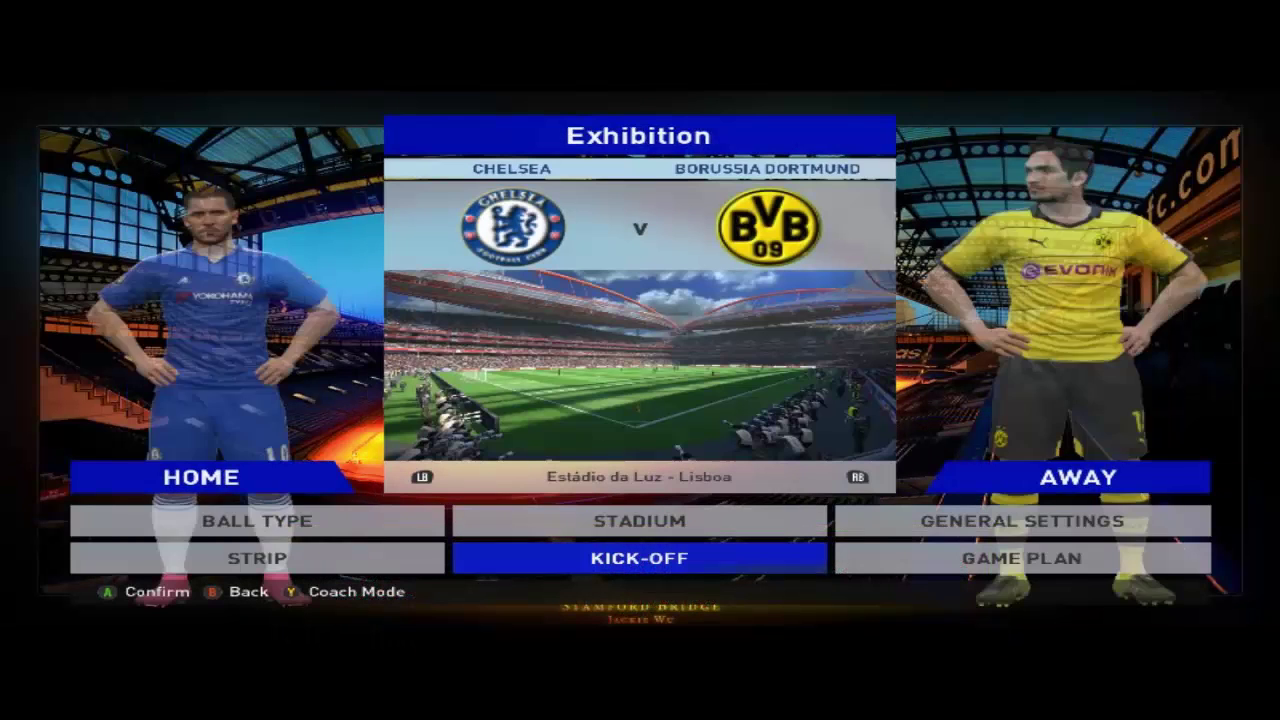
# Check both line-ups in the match's Game Plan, switch Chelsea's player icons, and return to the Exhibition screen
pyautogui.press('Right')
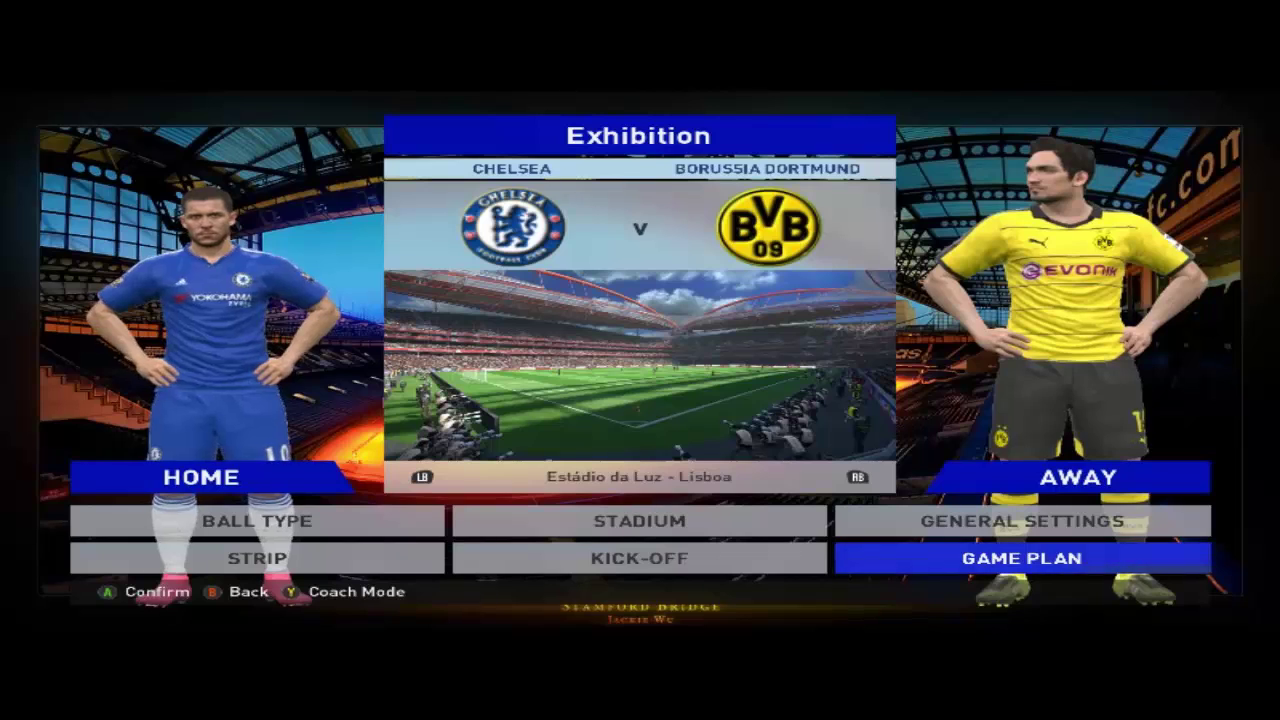
pyautogui.press('Return')
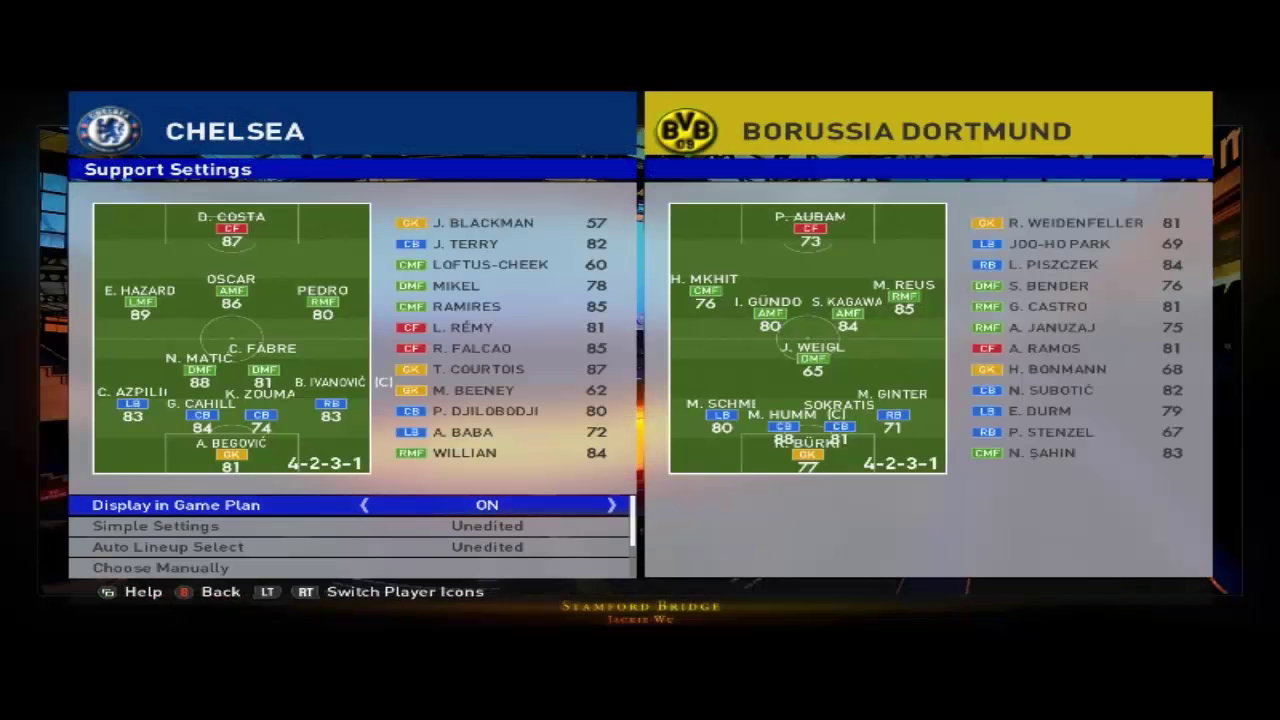
pyautogui.press('e')
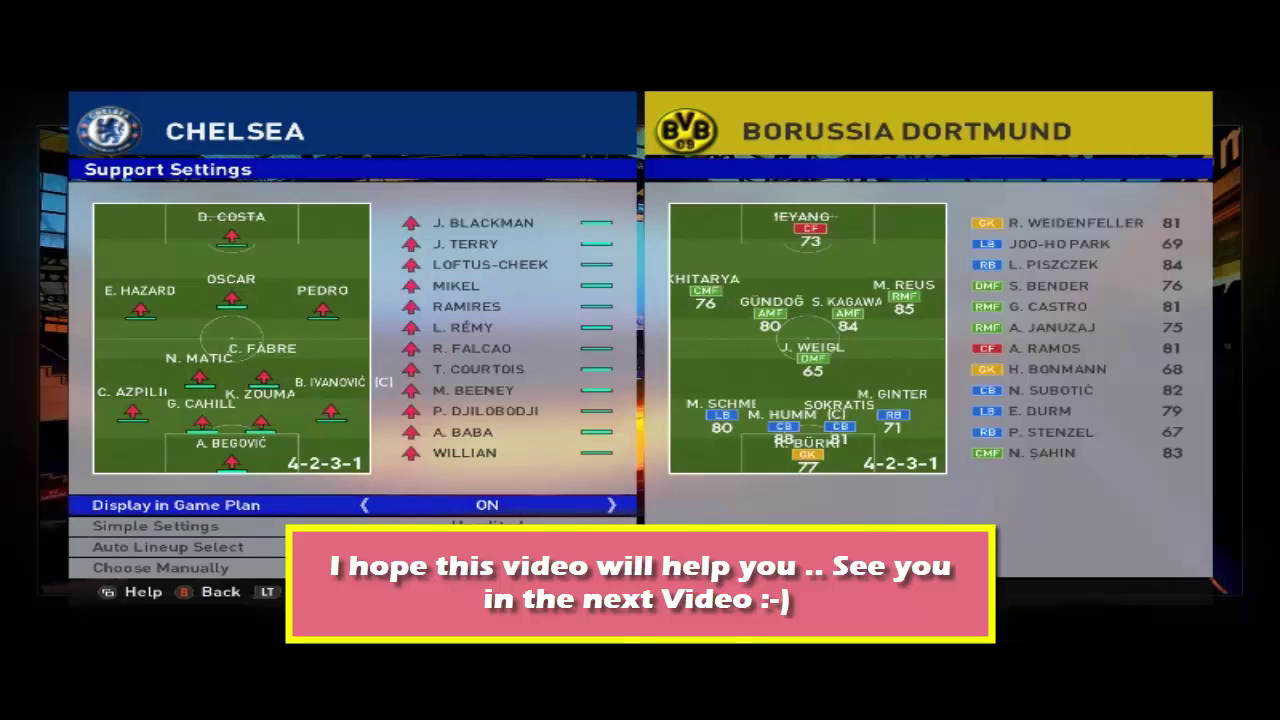
pyautogui.press('Escape')
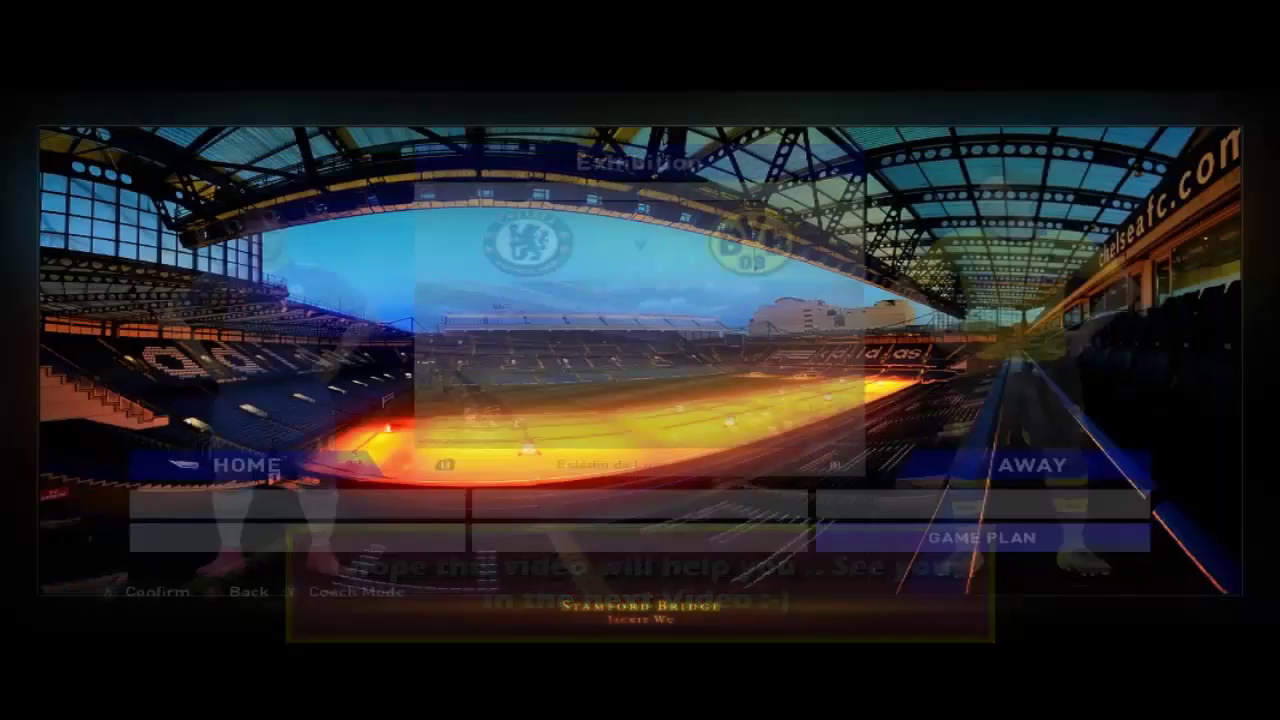